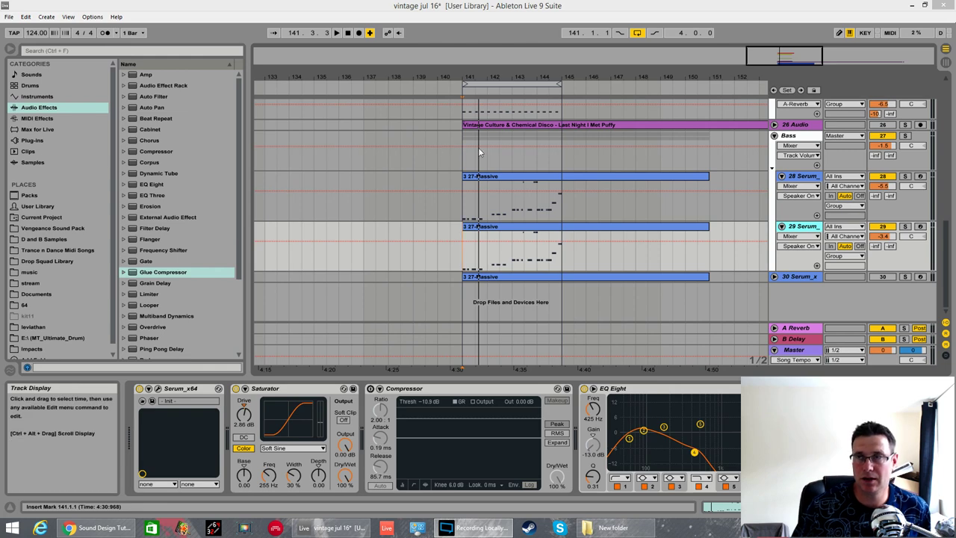
# Step: Scroll the arrangement and unfold the 26 Audio reference track to reveal its waveform
pyautogui.hscroll(5, 329, 157)
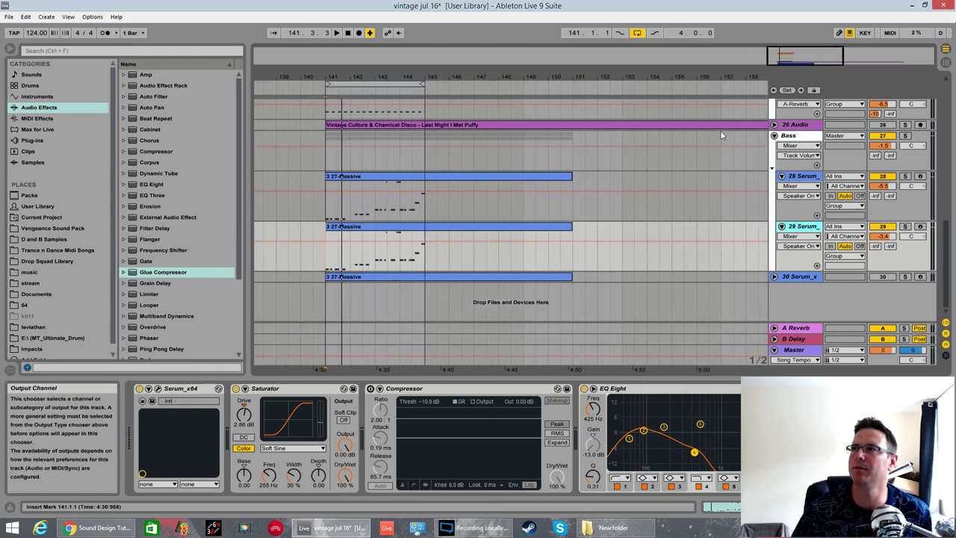
pyautogui.click(775, 125)
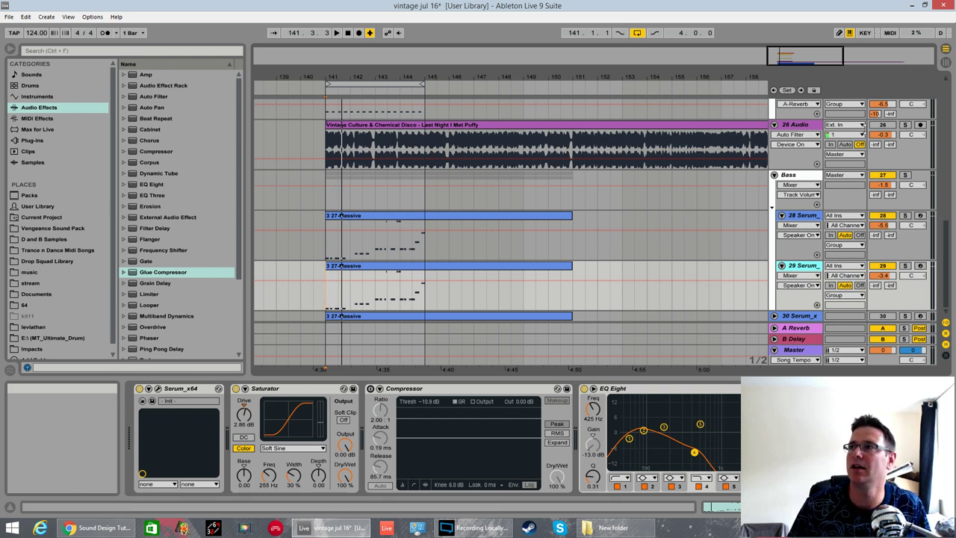
# Step: Play the mix, solo the Bass group, then solo only the 28 Serum track and stop playback
pyautogui.press('space')
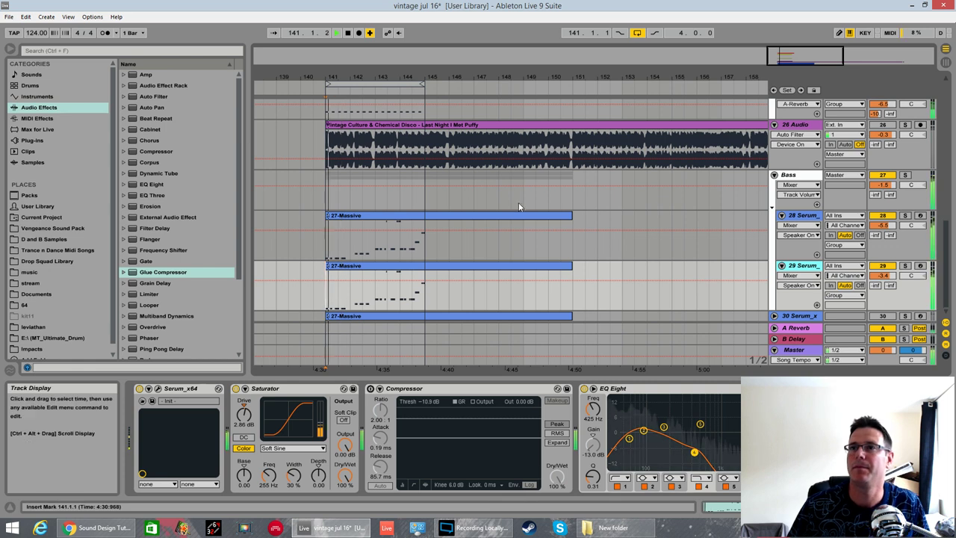
pyautogui.click(905, 175)
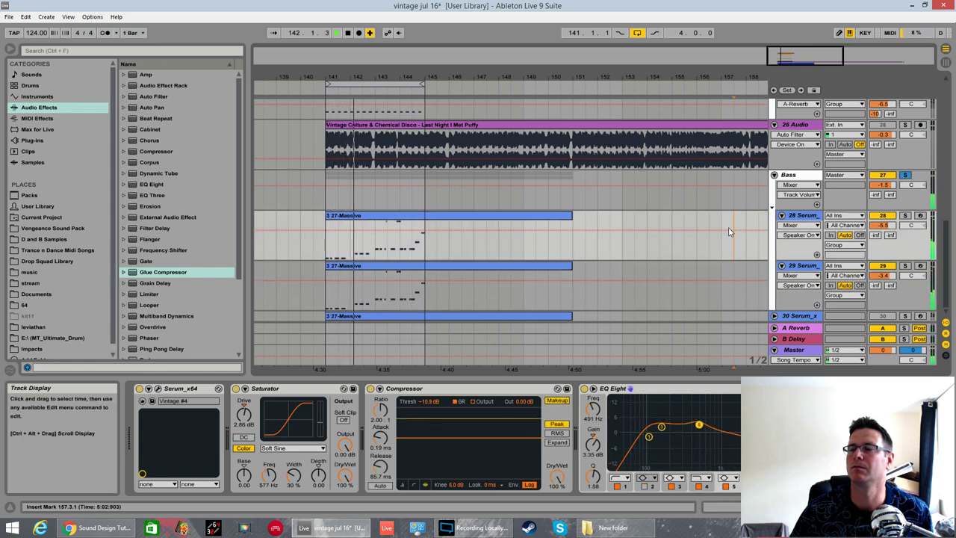
pyautogui.click(672, 188)
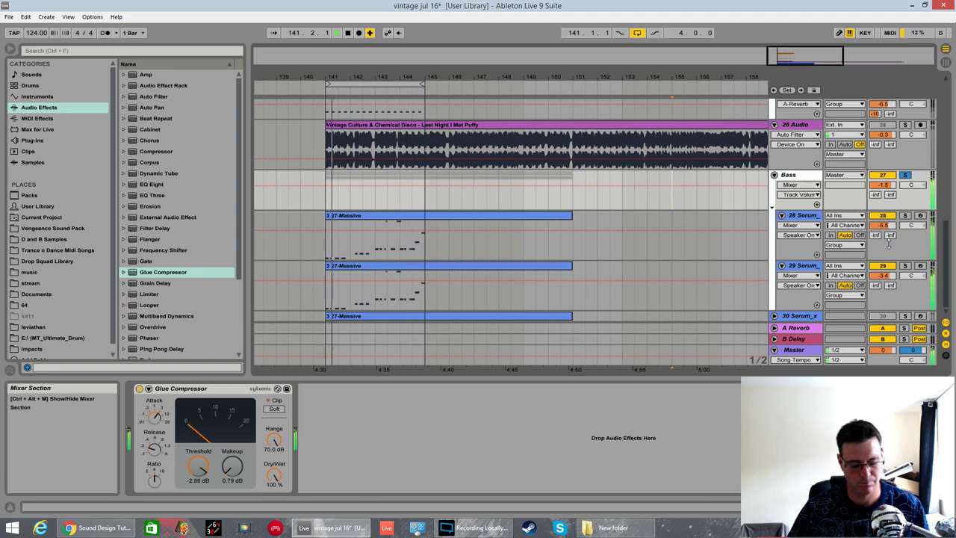
pyautogui.click(882, 266)
pyautogui.click(883, 216)
pyautogui.click(904, 216)
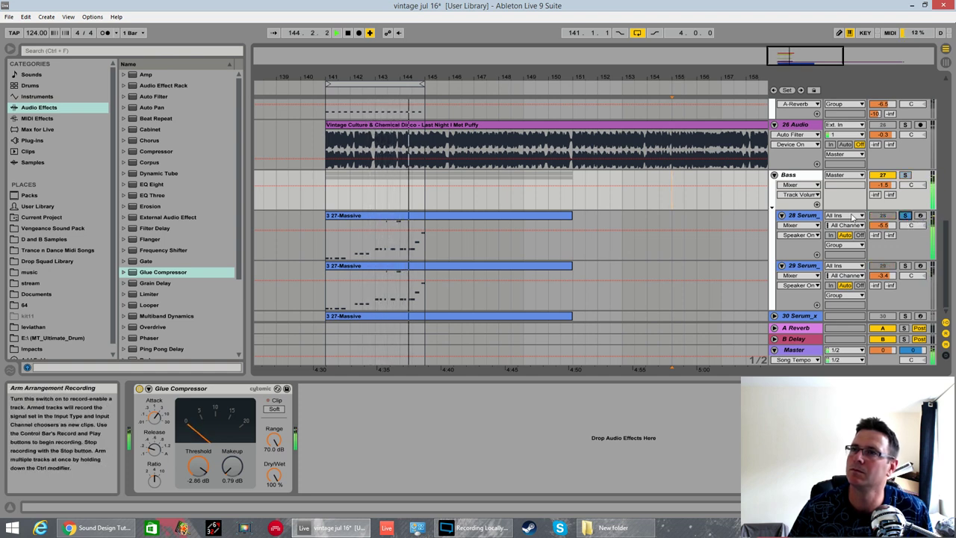
pyautogui.press('space')
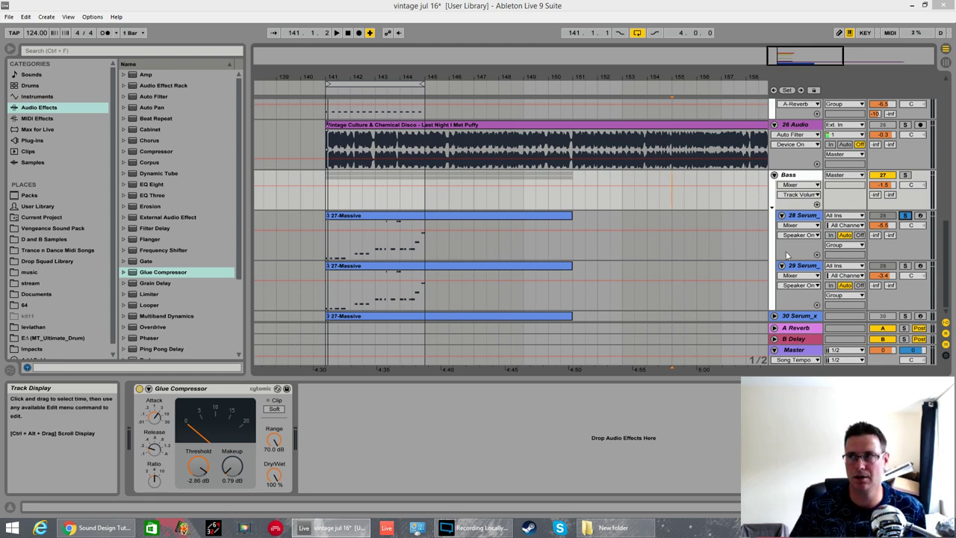
# Step: Inspect tracks 28 and 29, glance at Serum's Vintage #4 editor, then return to track 28's device chain
pyautogui.click(804, 216)
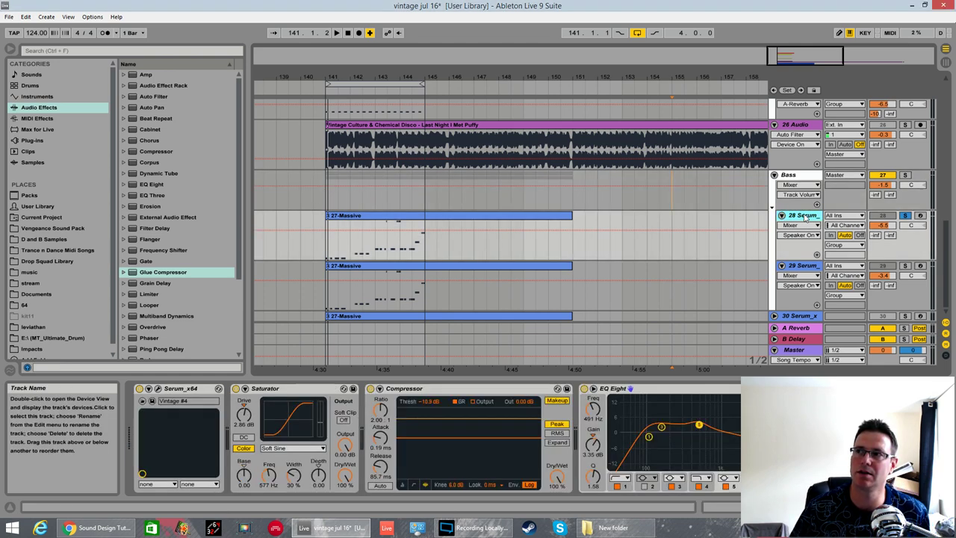
pyautogui.click(803, 269)
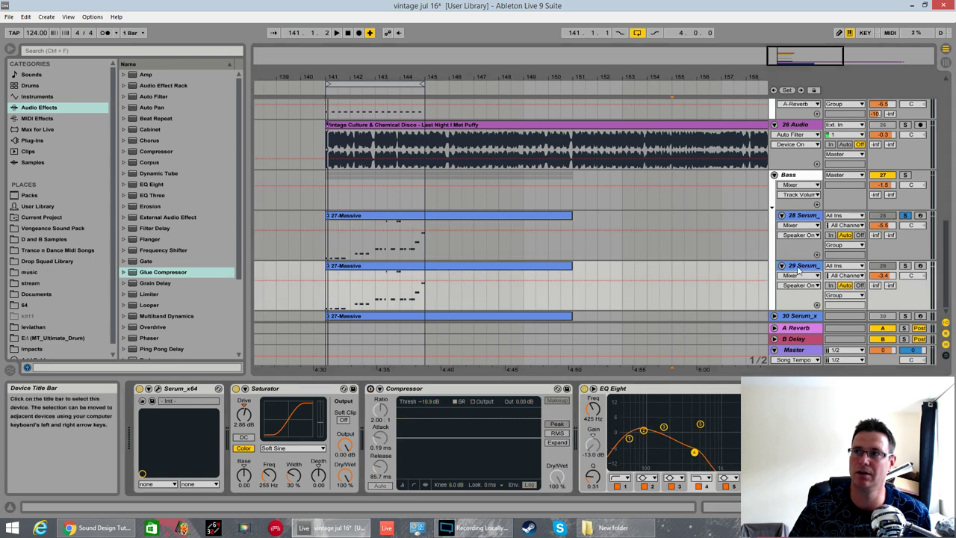
pyautogui.click(158, 389)
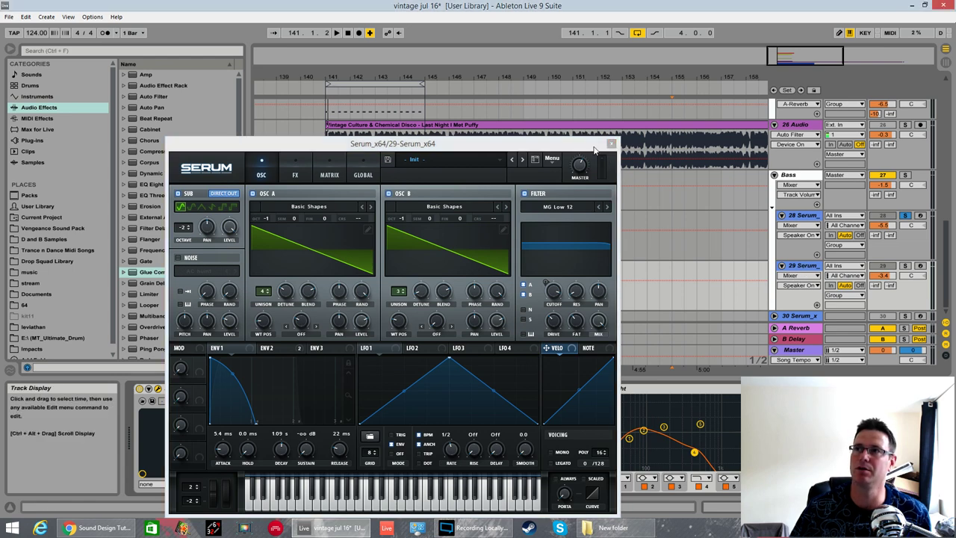
pyautogui.click(611, 143)
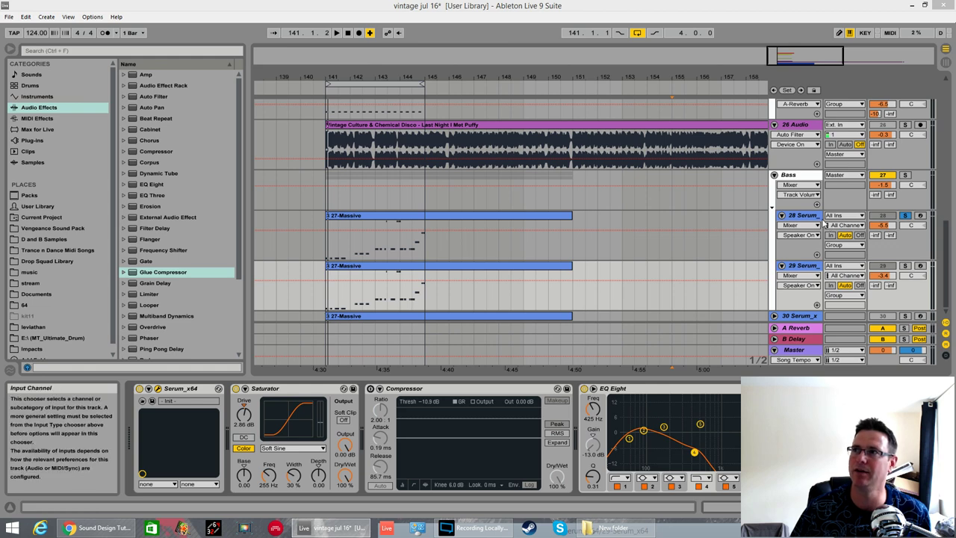
pyautogui.press('Up')
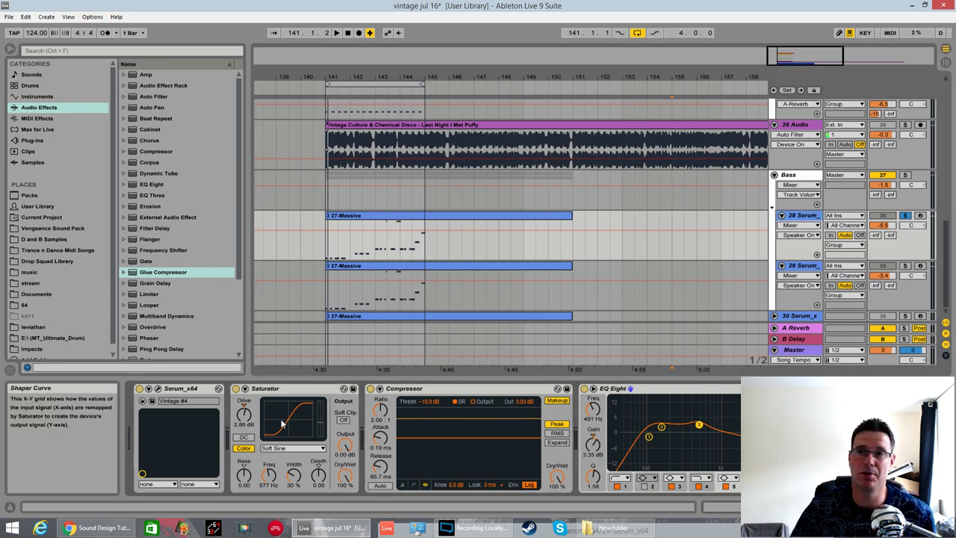
# Step: Bypass EQ Eight, Compressor and Saturator on 28 Serum, play, and raise its volume to -0.2 dB
pyautogui.click(584, 389)
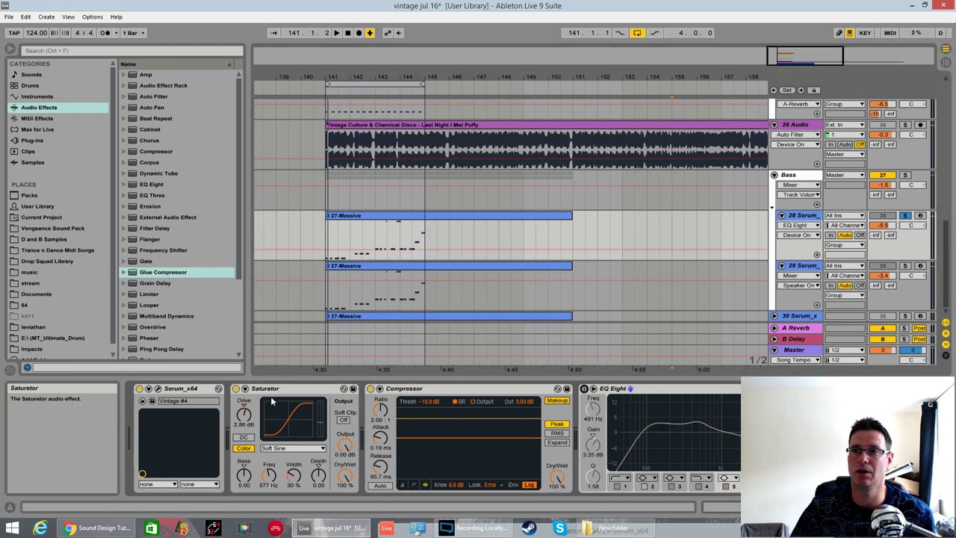
pyautogui.click(371, 388)
pyautogui.click(236, 389)
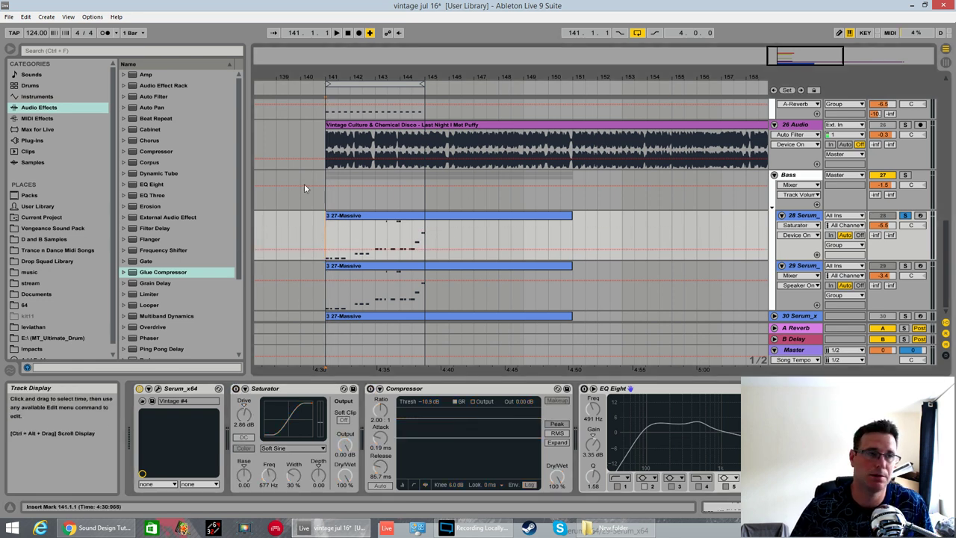
pyautogui.press('space')
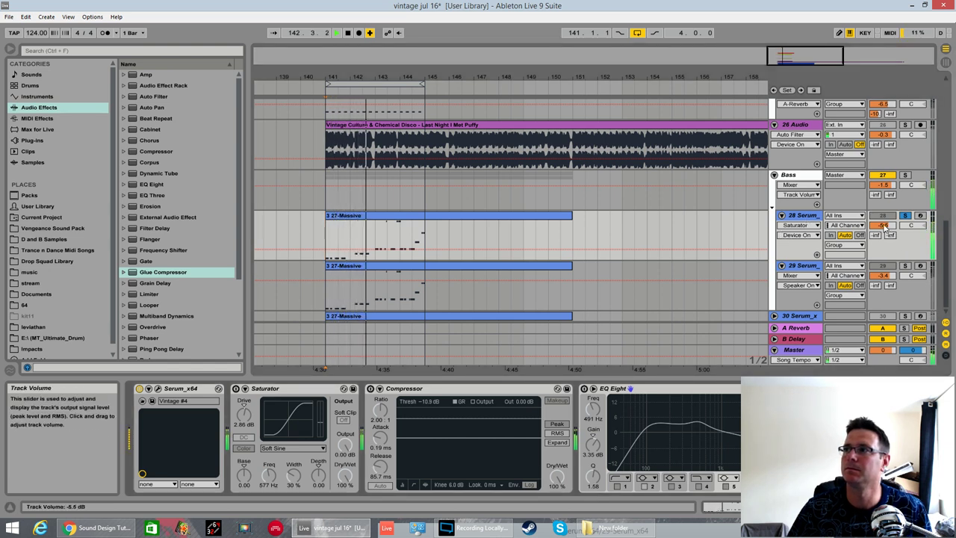
pyautogui.moveTo(884, 224); pyautogui.dragTo(884, 188)
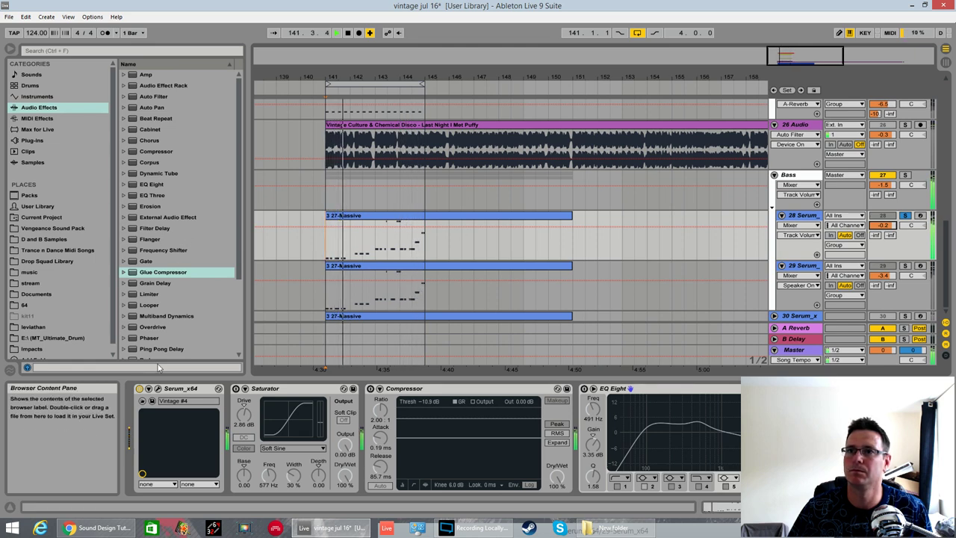
# Step: Open track 28's Serum editor showing Vintage #4, move it up-right, and stop playback
pyautogui.click(218, 388)
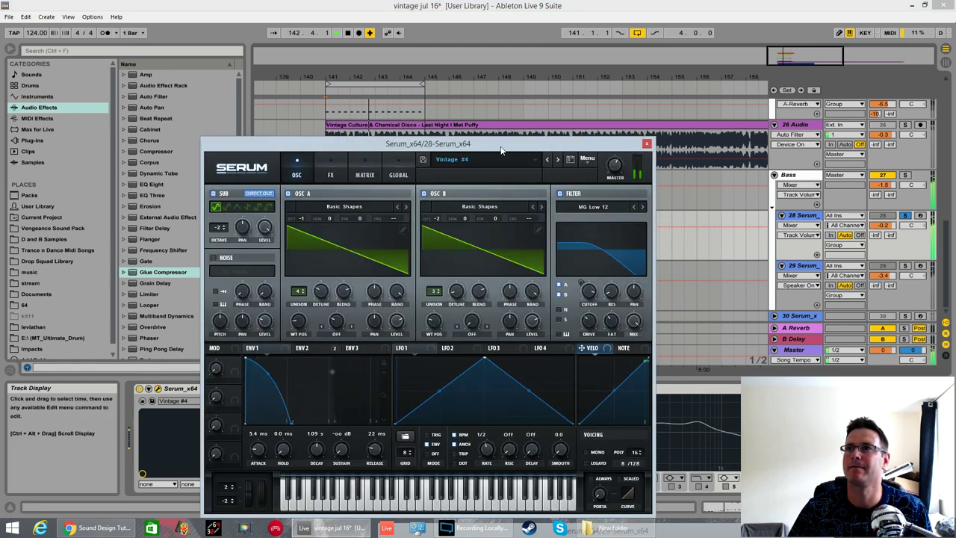
pyautogui.moveTo(463, 142); pyautogui.dragTo(516, 98)
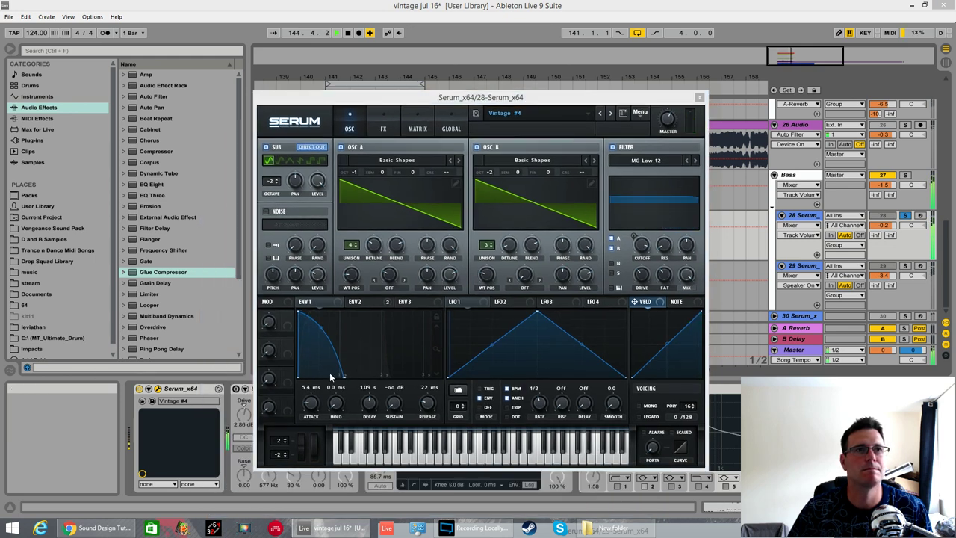
pyautogui.press('space')
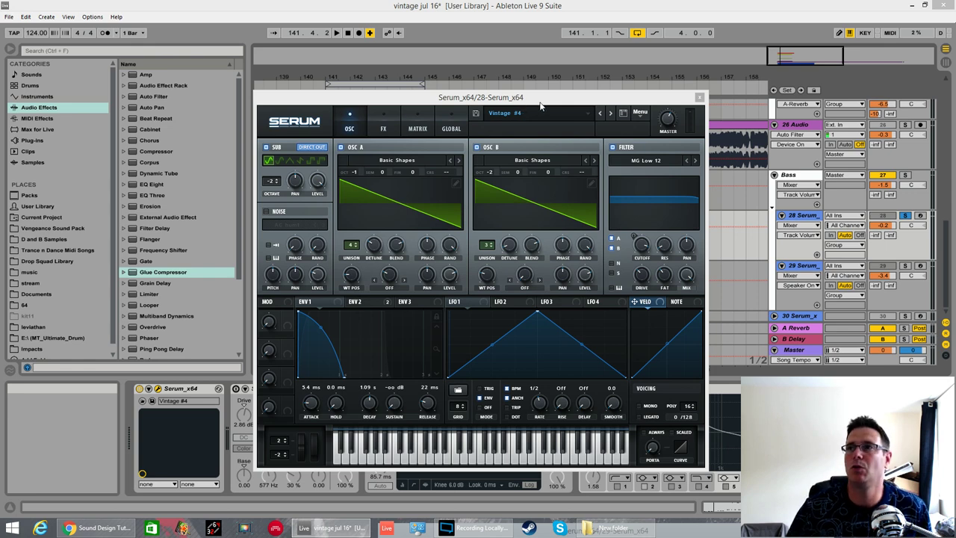
# Step: Load Serum's Init Preset, enable OSC B, and set OSC A to -1 octave and OSC B to -2
pyautogui.click(643, 113)
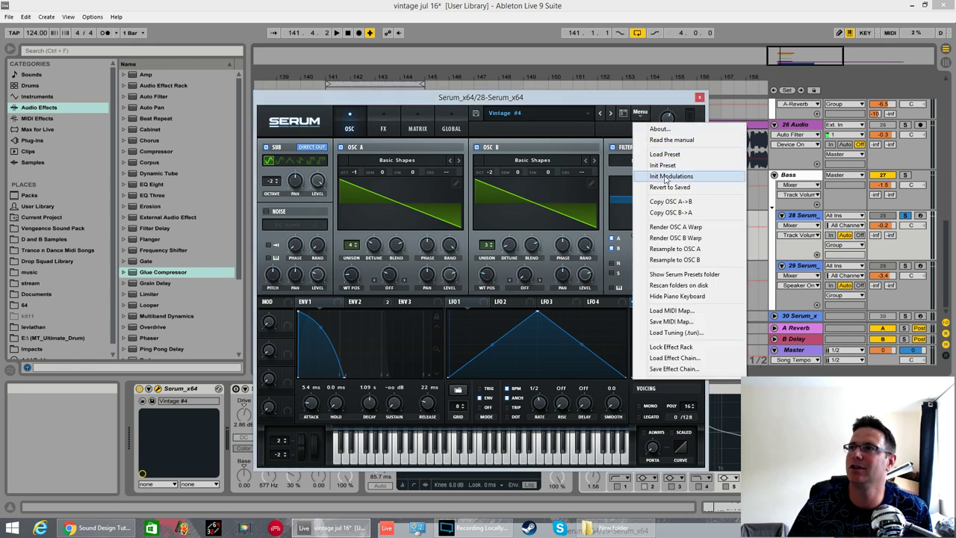
pyautogui.click(669, 169)
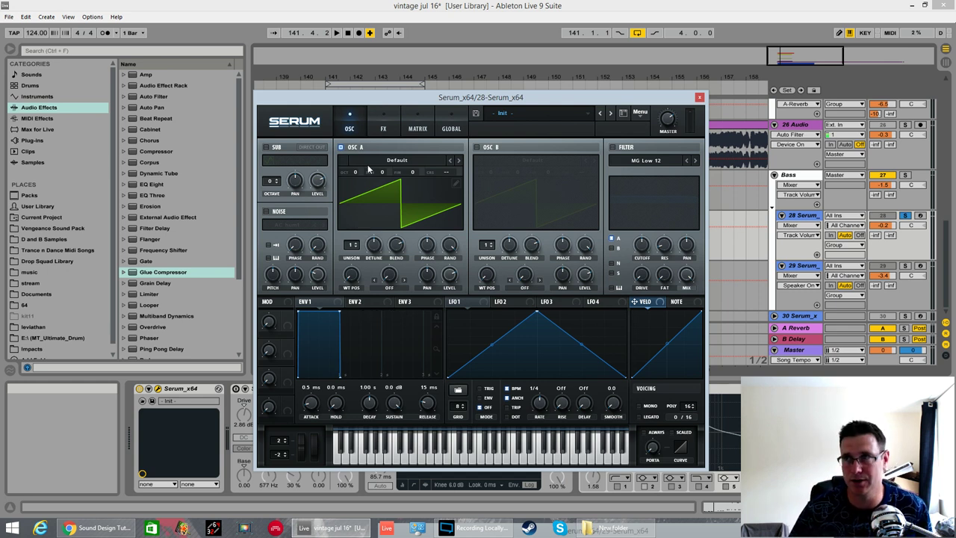
pyautogui.click(477, 147)
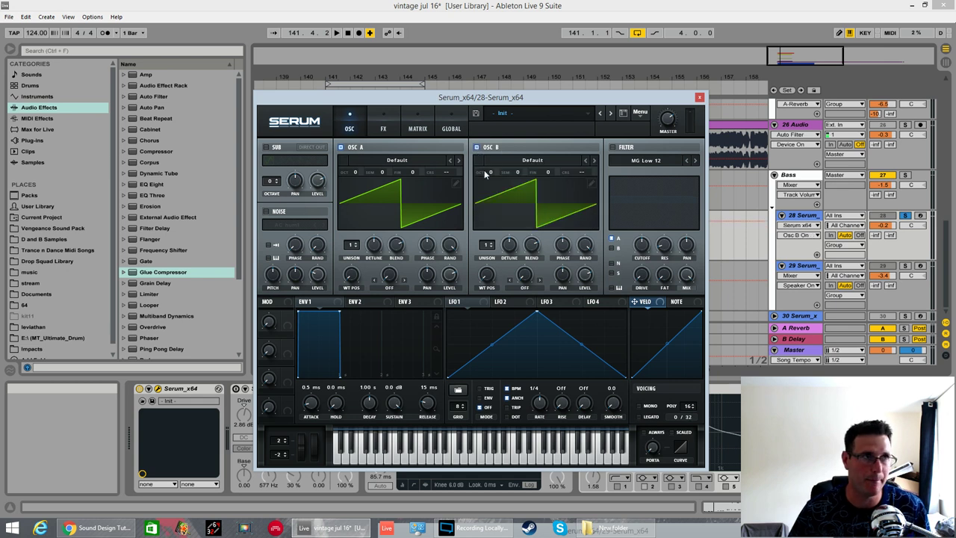
pyautogui.click(355, 177)
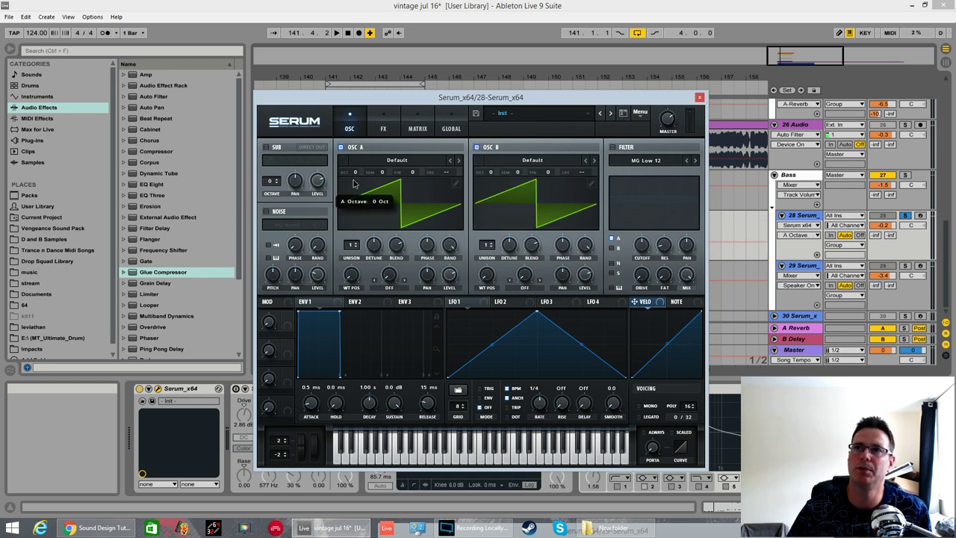
pyautogui.click(492, 172)
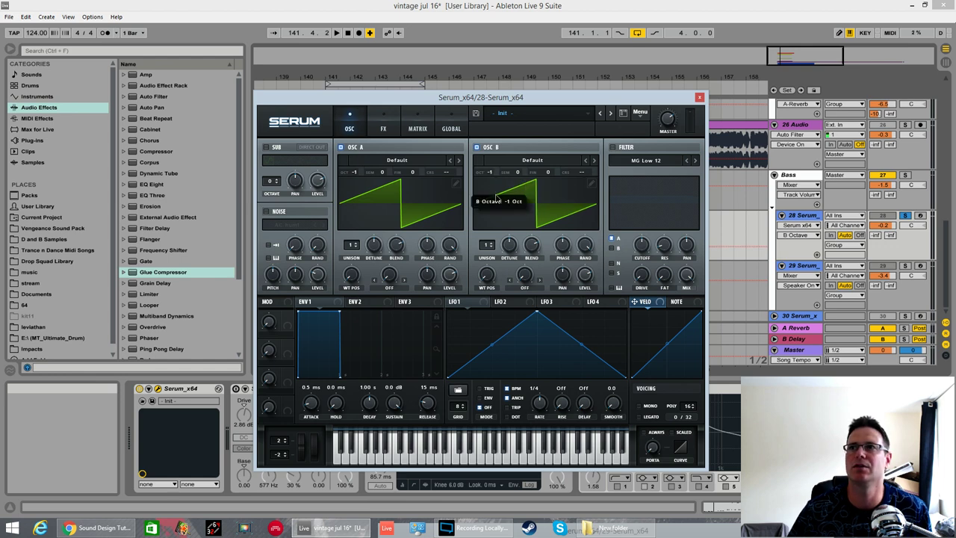
pyautogui.moveTo(496, 197); pyautogui.dragTo(497, 210)
pyautogui.moveTo(584, 106); pyautogui.dragTo(204, 174)
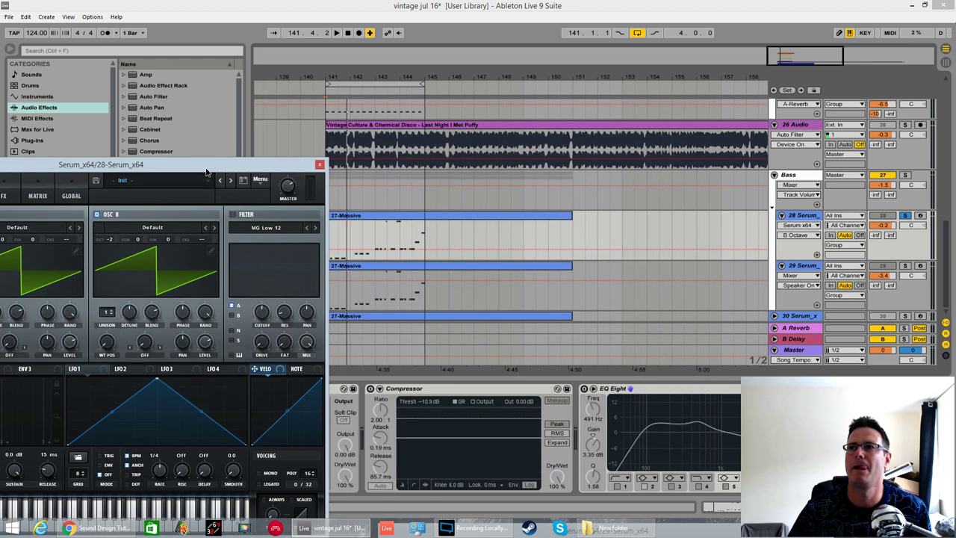
# Step: Show the 27-Massive clip's C2–E3 bass notes in an enlarged piano roll, with Serum moved aside
pyautogui.doubleClick(470, 212)
pyautogui.moveTo(292, 165); pyautogui.dragTo(119, 238)
pyautogui.moveTo(446, 275); pyautogui.dragTo(457, 121)
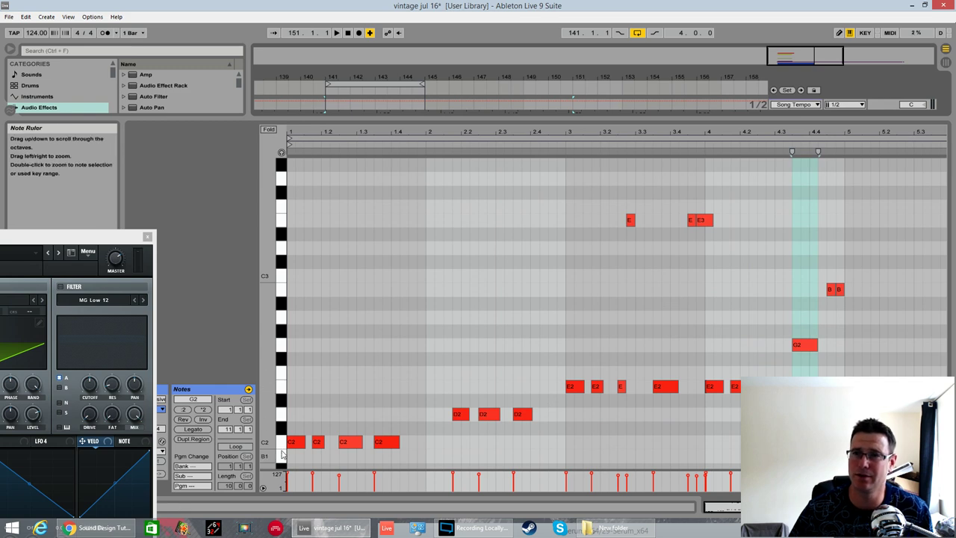
pyautogui.click(267, 371)
pyautogui.scroll(-2, 314, 375)
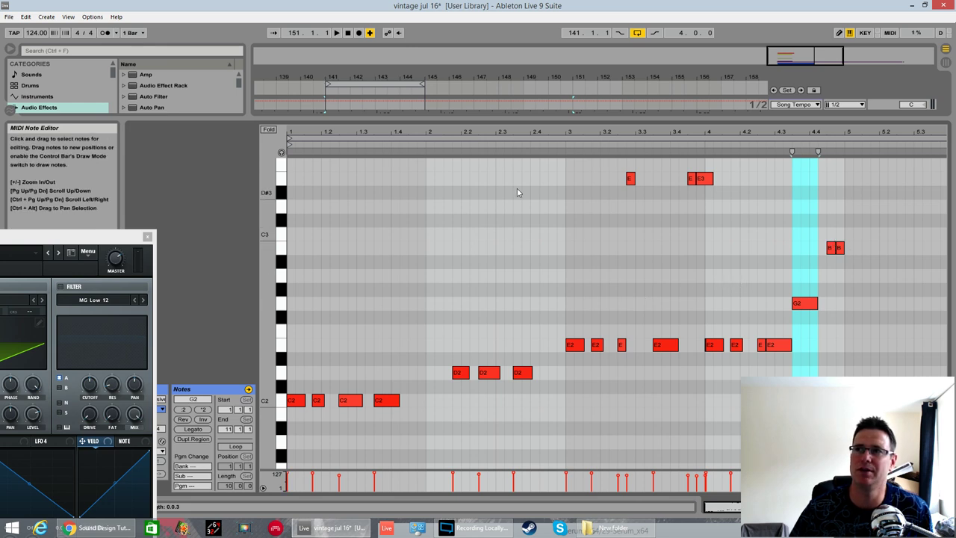
pyautogui.scroll(3, 679, 206)
pyautogui.scroll(2, 625, 197)
pyautogui.scroll(-2, 625, 197)
pyautogui.moveTo(41, 237); pyautogui.dragTo(476, 149)
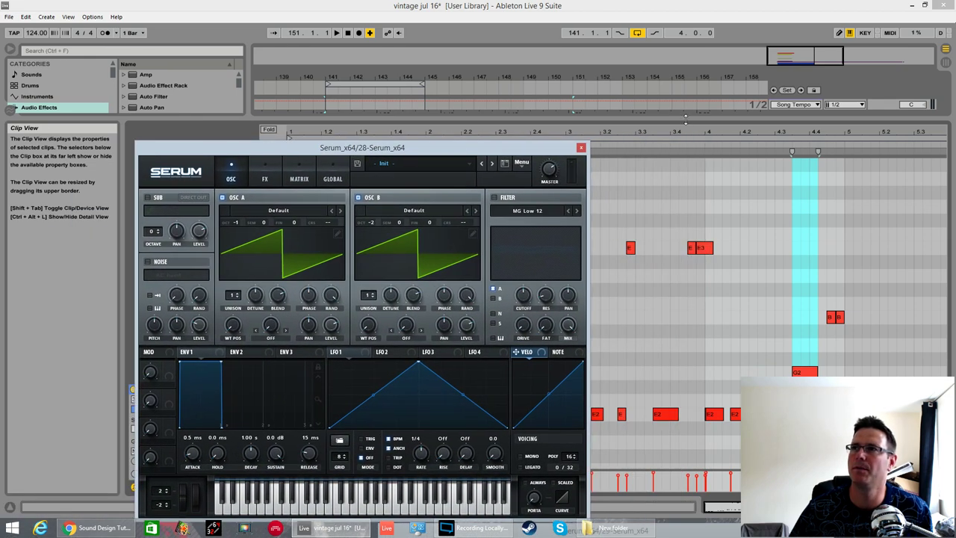
# Step: Restore the track area, start playback, and give OSC A 4 unison voices with slight detune
pyautogui.moveTo(685, 126); pyautogui.dragTo(685, 366)
pyautogui.moveTo(553, 148); pyautogui.dragTo(606, 83)
pyautogui.press('space')
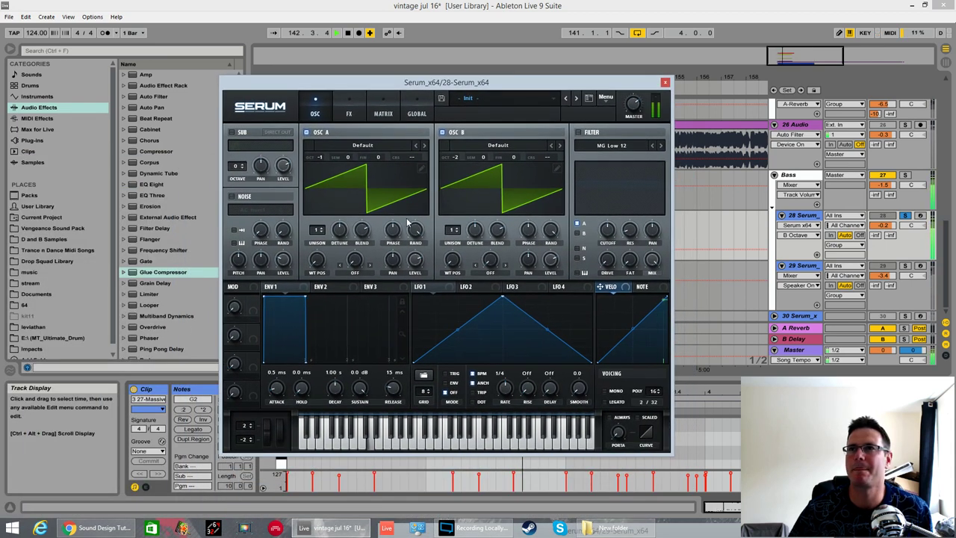
pyautogui.click(323, 231)
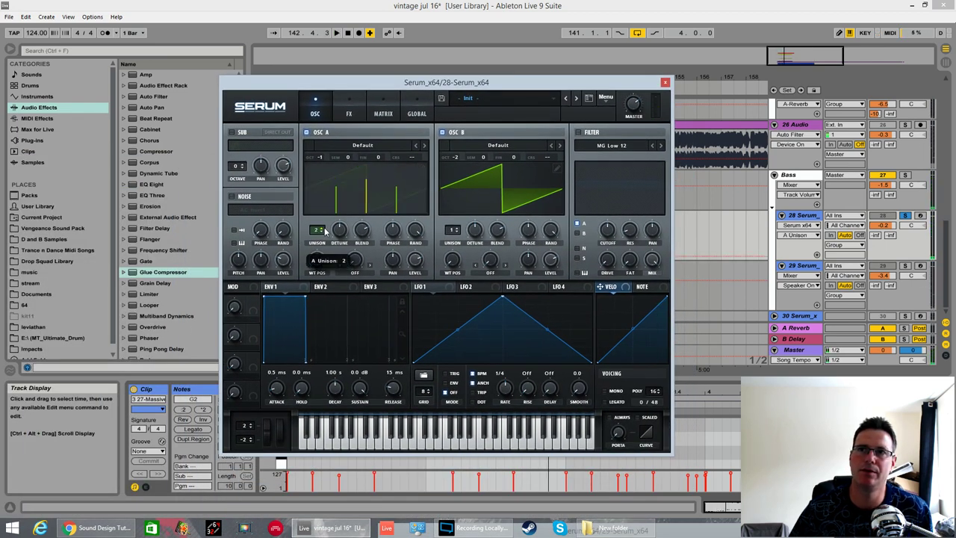
pyautogui.click(323, 232)
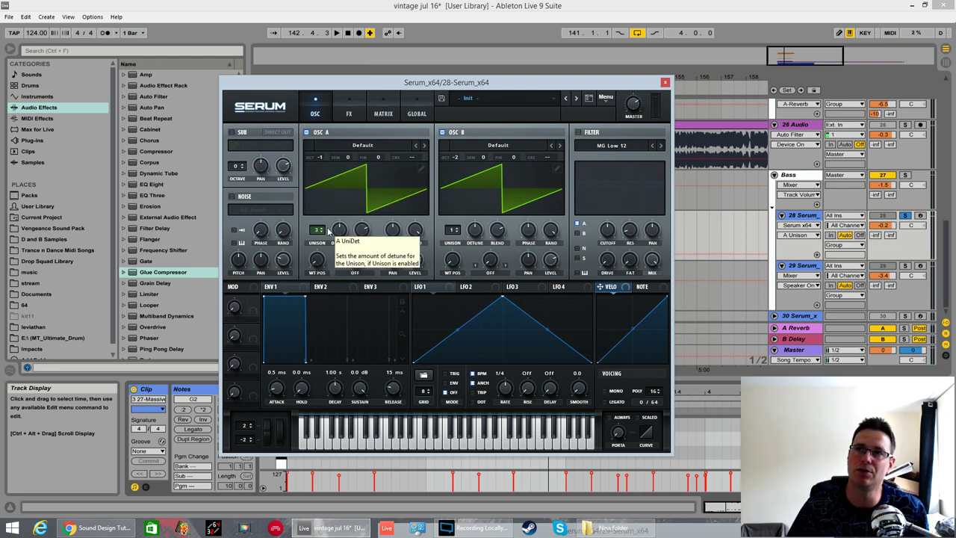
pyautogui.click(324, 230)
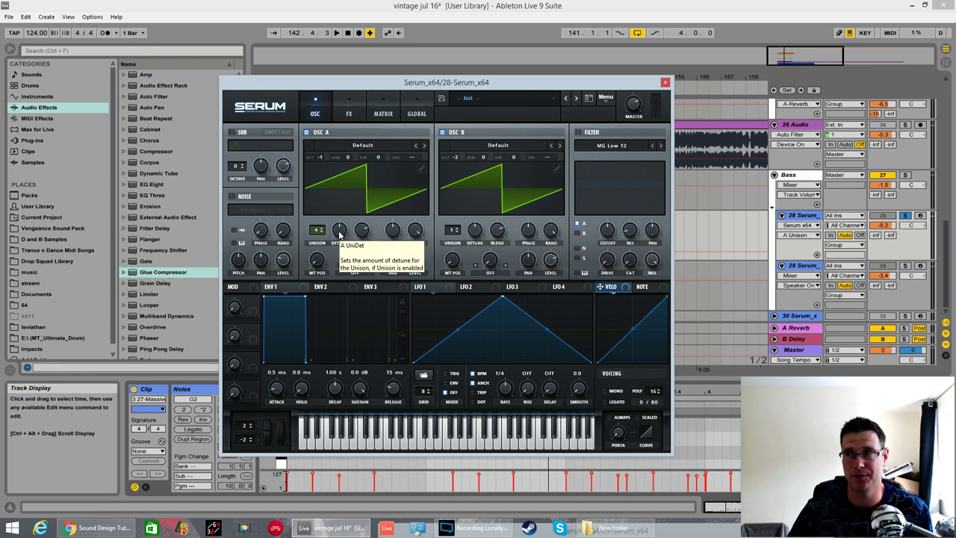
pyautogui.moveTo(339, 234); pyautogui.dragTo(340, 267)
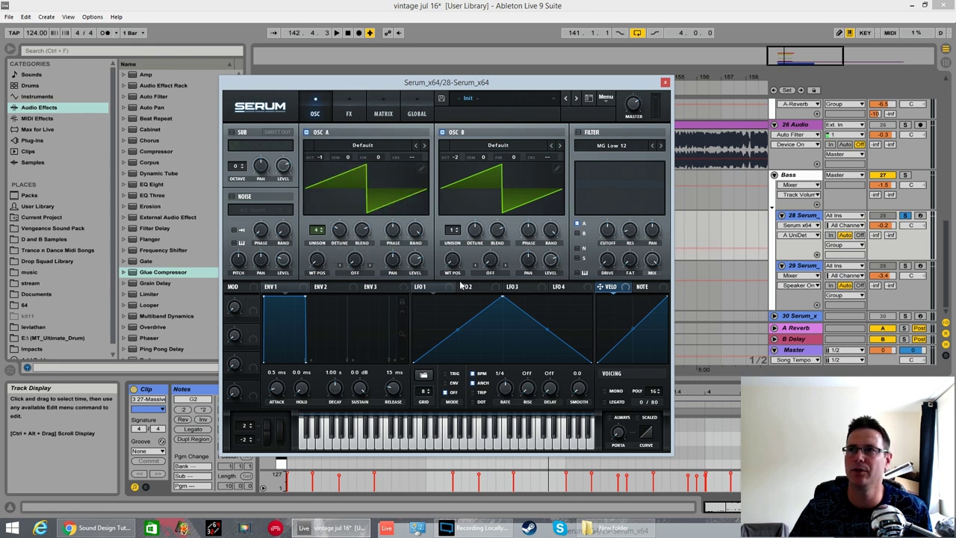
# Step: Give OSC B 3 unison voices with detune left at 0.00, and play the bass
pyautogui.moveTo(459, 231); pyautogui.dragTo(472, 269)
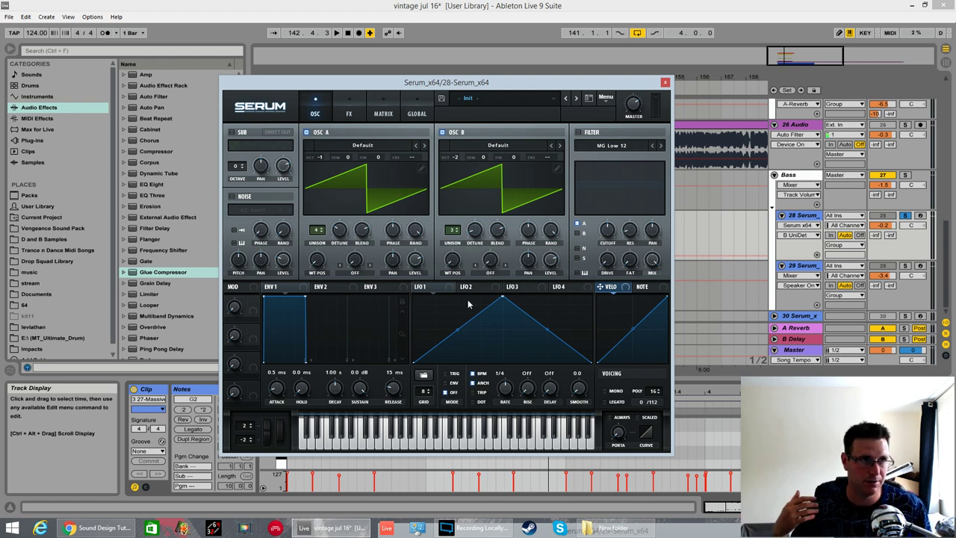
pyautogui.press('space')
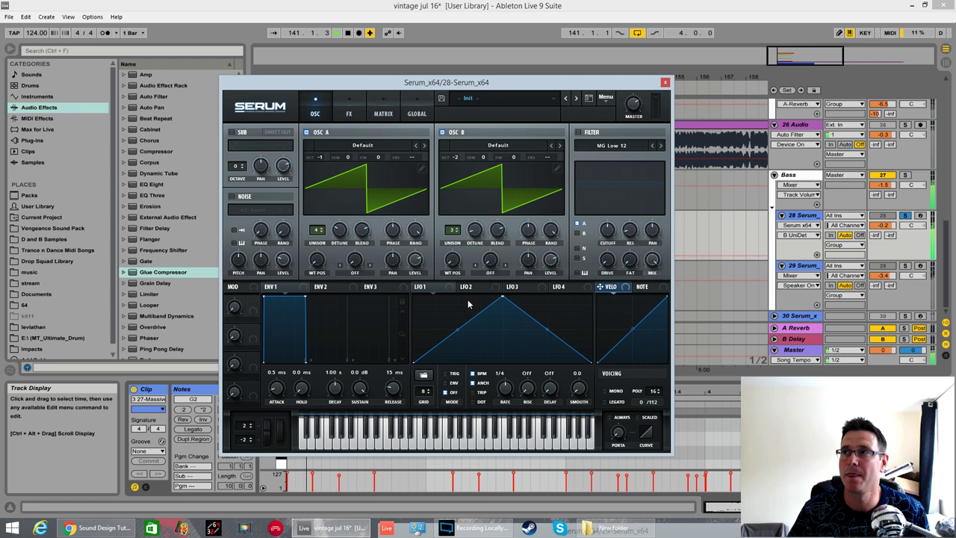
# Step: Enable the sub oscillator at -2 octaves with Direct Out on, then play to audition it
pyautogui.press('space')
pyautogui.click(233, 132)
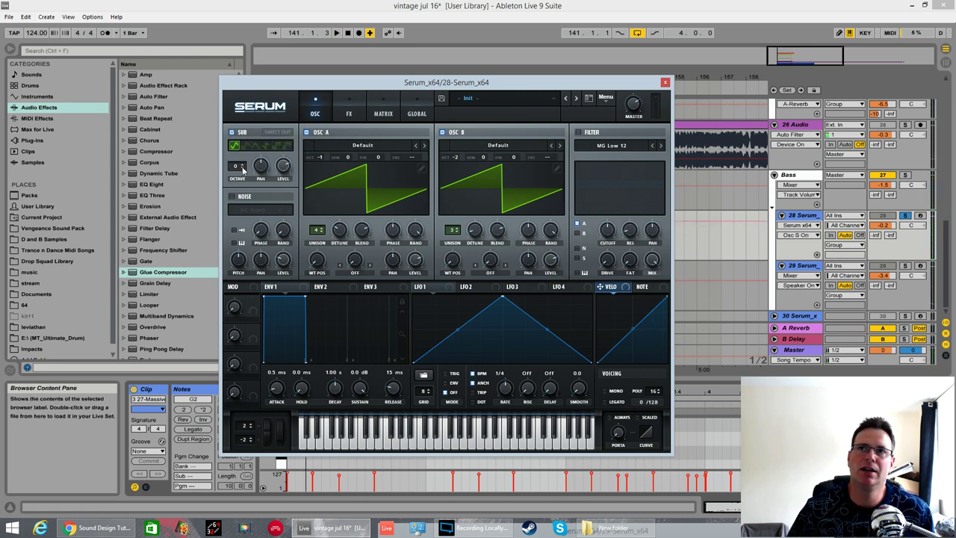
pyautogui.click(242, 171)
pyautogui.click(242, 170)
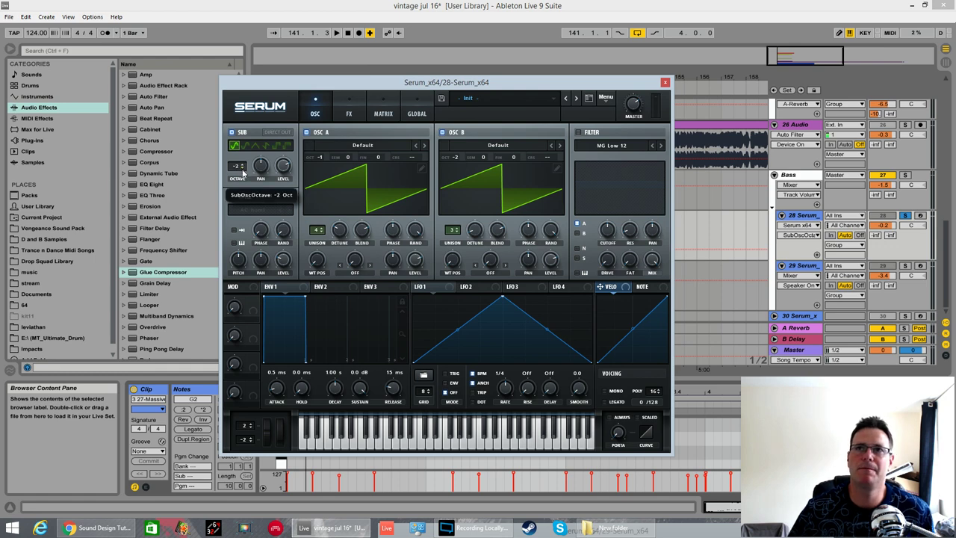
pyautogui.click(276, 133)
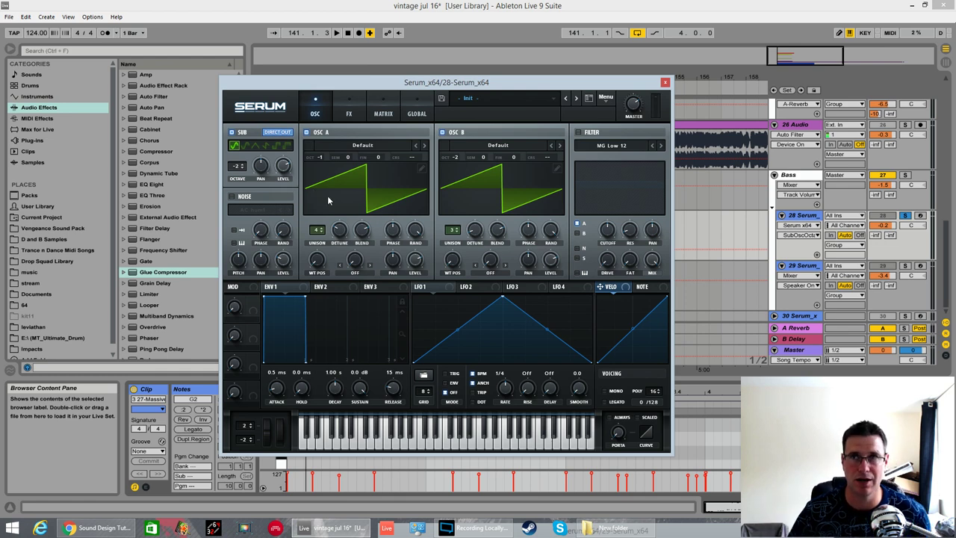
pyautogui.click(284, 166)
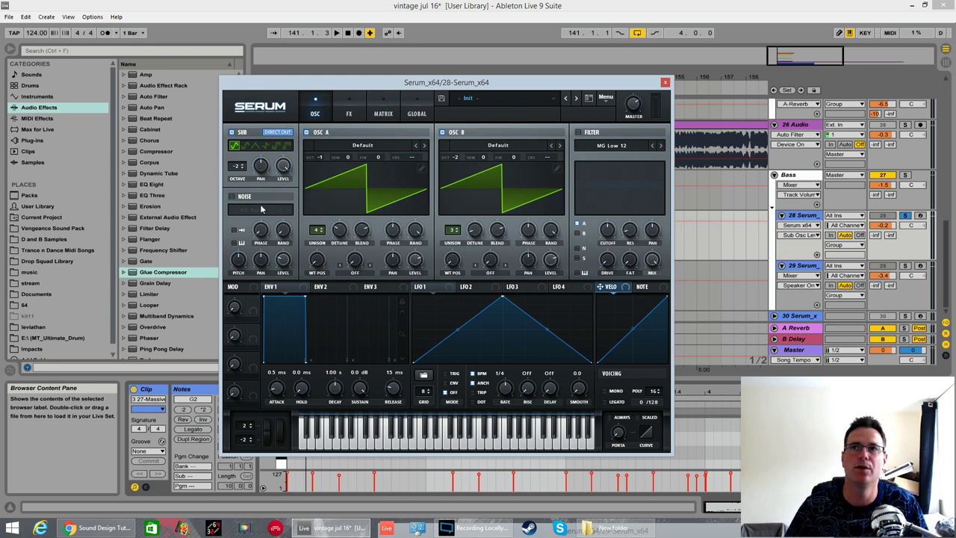
pyautogui.press('space')
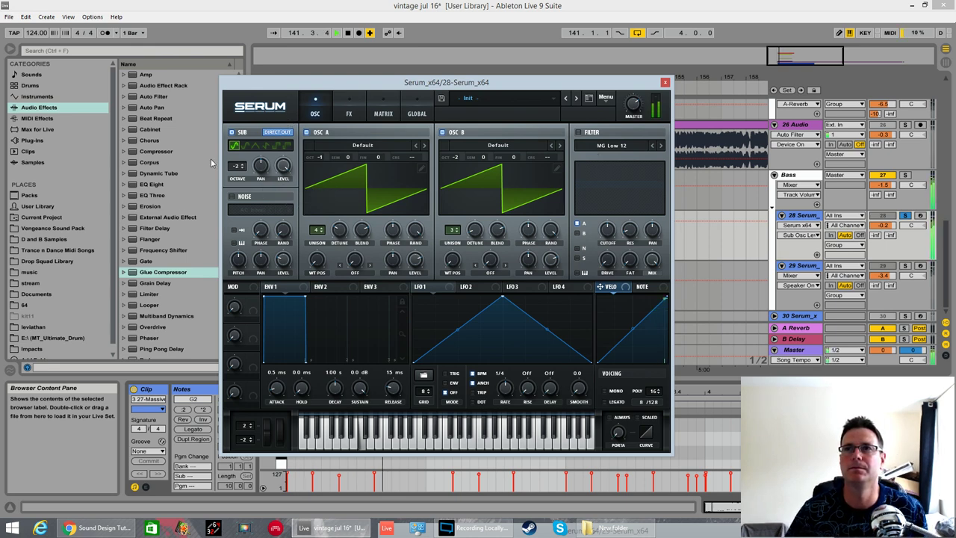
pyautogui.click(232, 132)
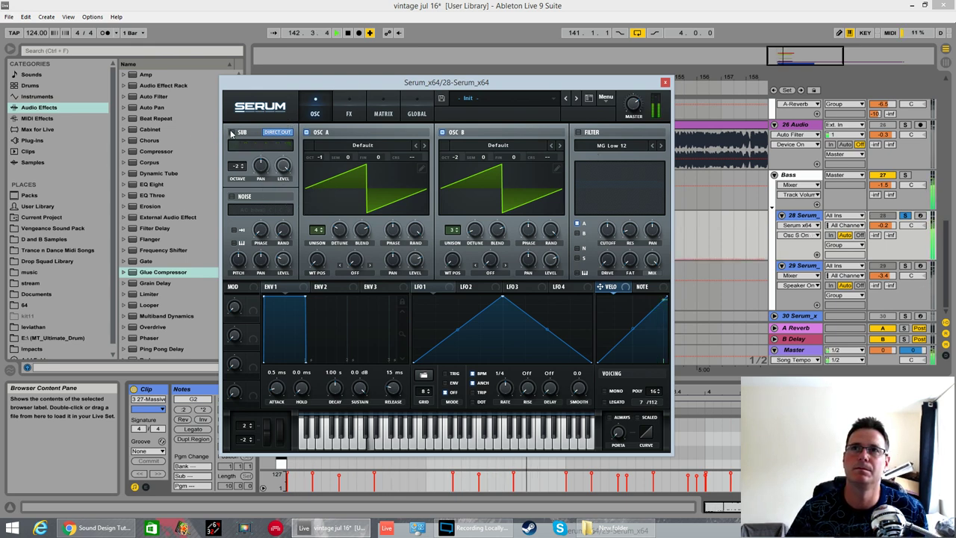
pyautogui.click(231, 132)
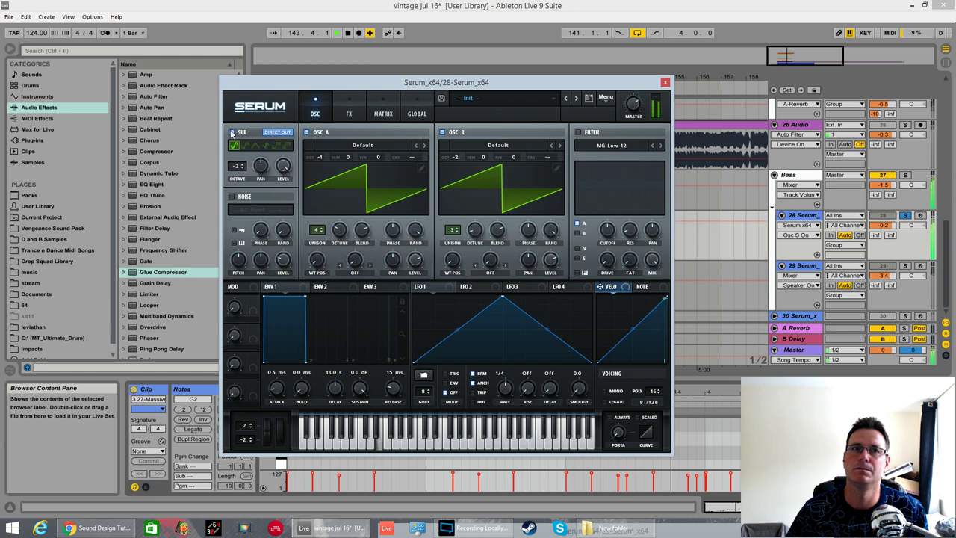
pyautogui.click(232, 133)
pyautogui.click(232, 133)
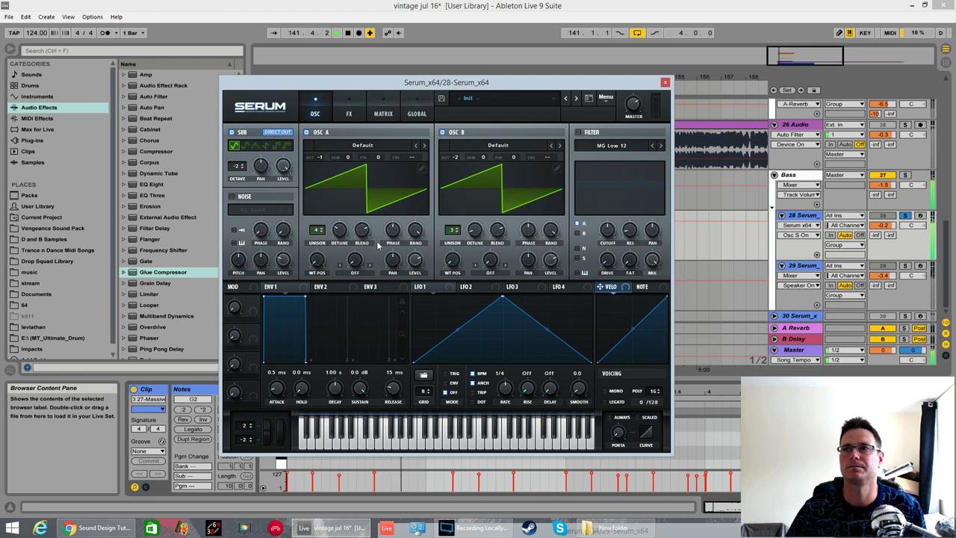
# Step: Drop the ENV1 sustain to -inf and bend its decay curve steeper
pyautogui.click(292, 290)
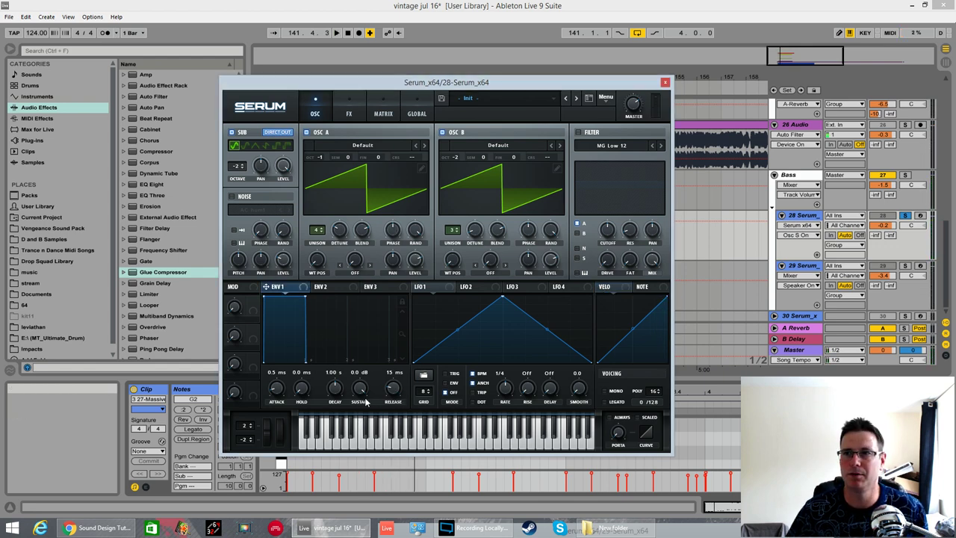
pyautogui.moveTo(366, 404); pyautogui.dragTo(363, 401)
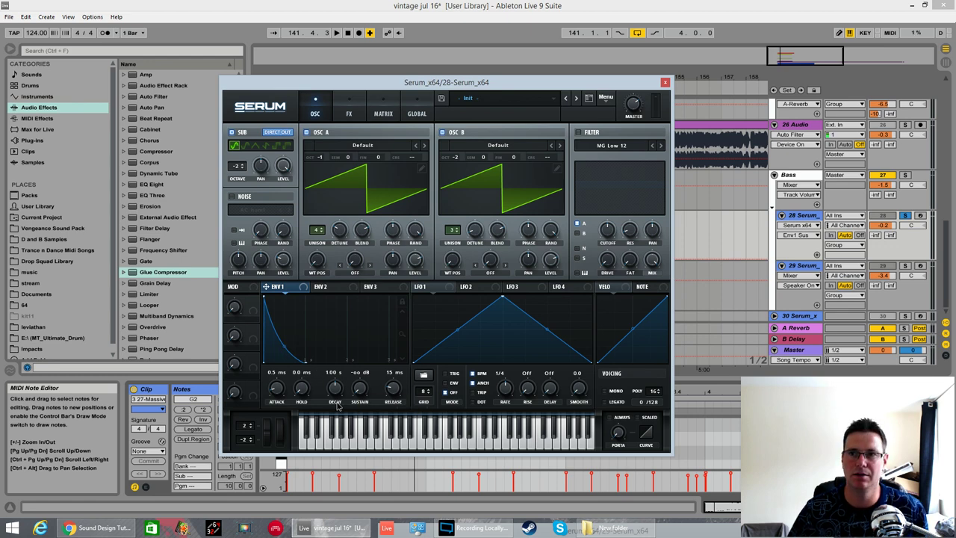
pyautogui.moveTo(290, 354); pyautogui.dragTo(288, 328)
# Step: Fine-tune ENV1's attack and decay times for a pluck while the bass plays
pyautogui.click(278, 389)
pyautogui.press('space')
pyautogui.moveTo(282, 394); pyautogui.dragTo(279, 387)
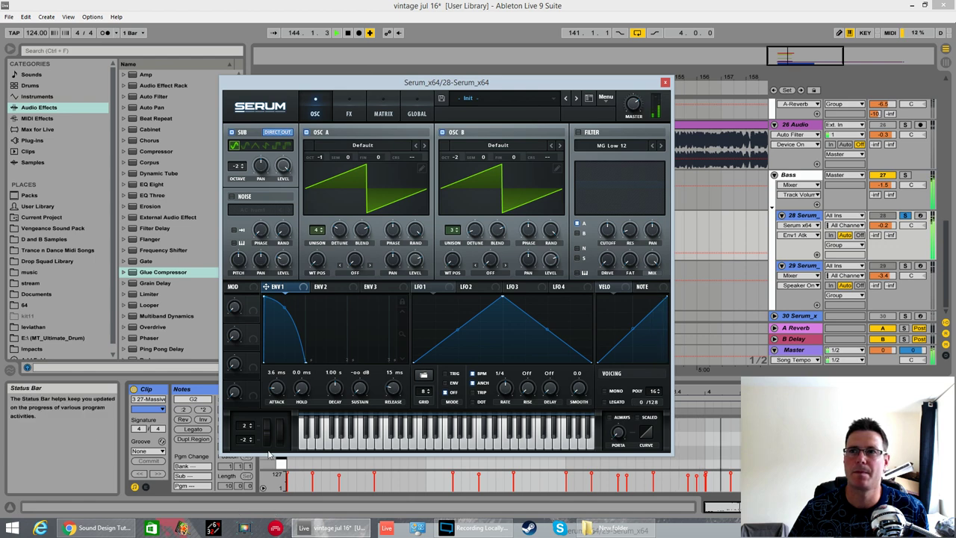
pyautogui.moveTo(335, 388); pyautogui.dragTo(338, 403)
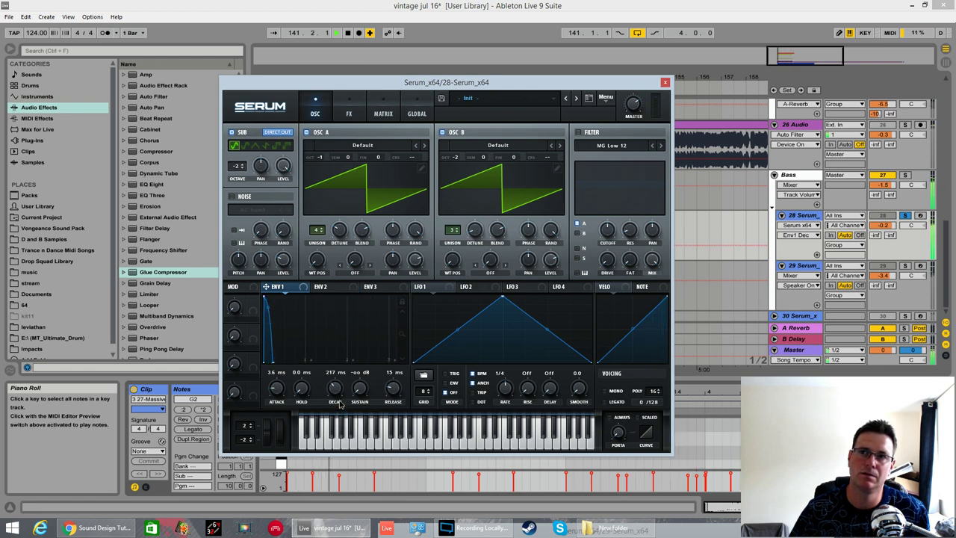
pyautogui.moveTo(340, 403); pyautogui.dragTo(340, 390)
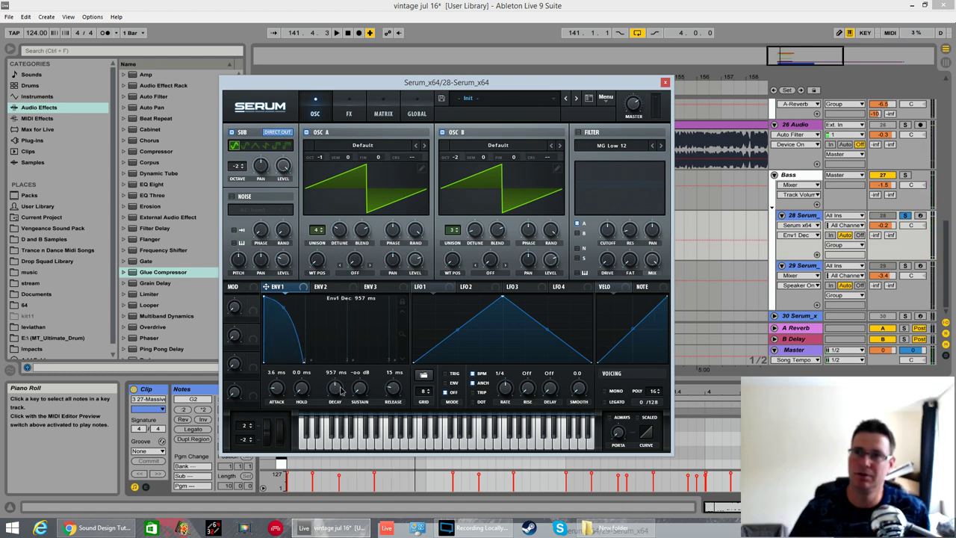
# Step: Enable Serum's filter with slight resonance and drive, cutoff near 8975 Hz, and audition it
pyautogui.click(578, 132)
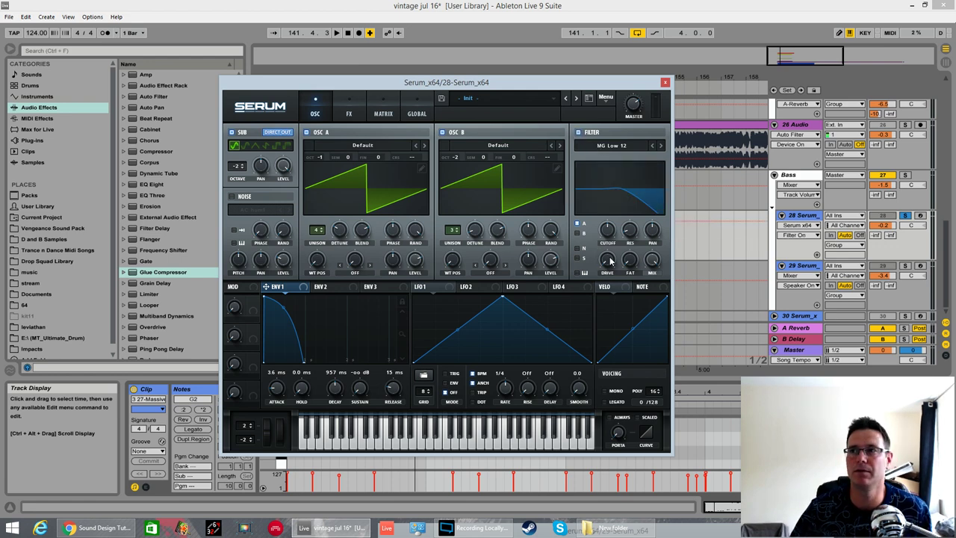
pyautogui.moveTo(631, 229); pyautogui.dragTo(629, 234)
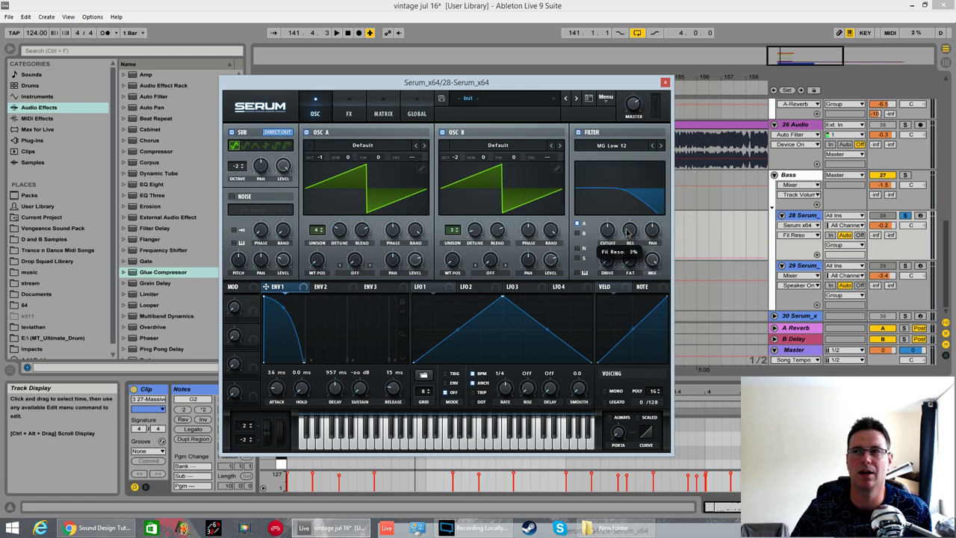
pyautogui.moveTo(606, 268); pyautogui.dragTo(631, 228)
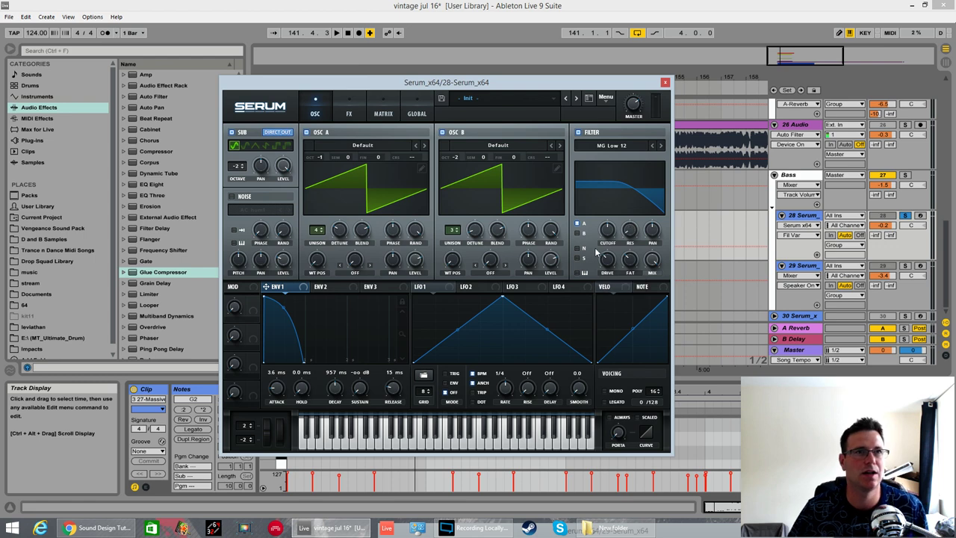
pyautogui.moveTo(608, 230); pyautogui.dragTo(619, 195)
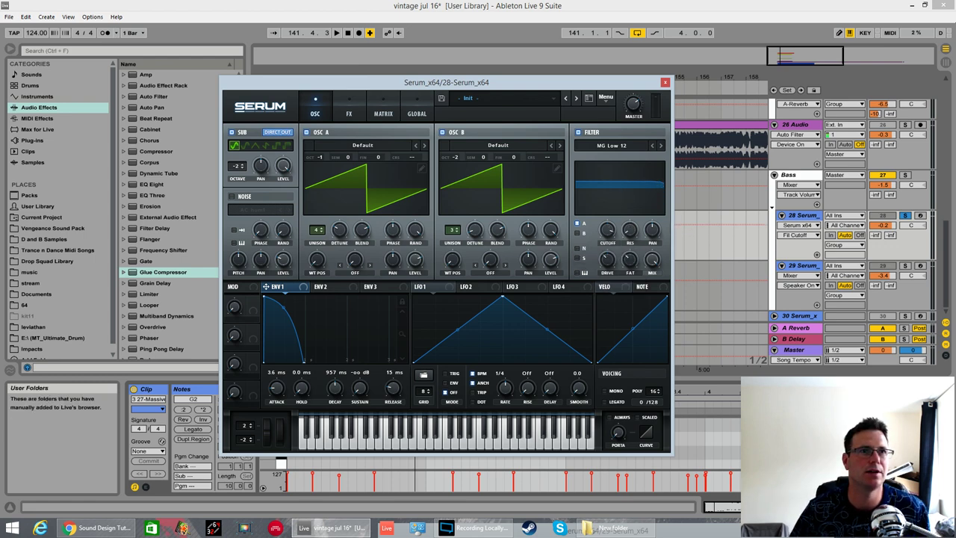
pyautogui.click(605, 243)
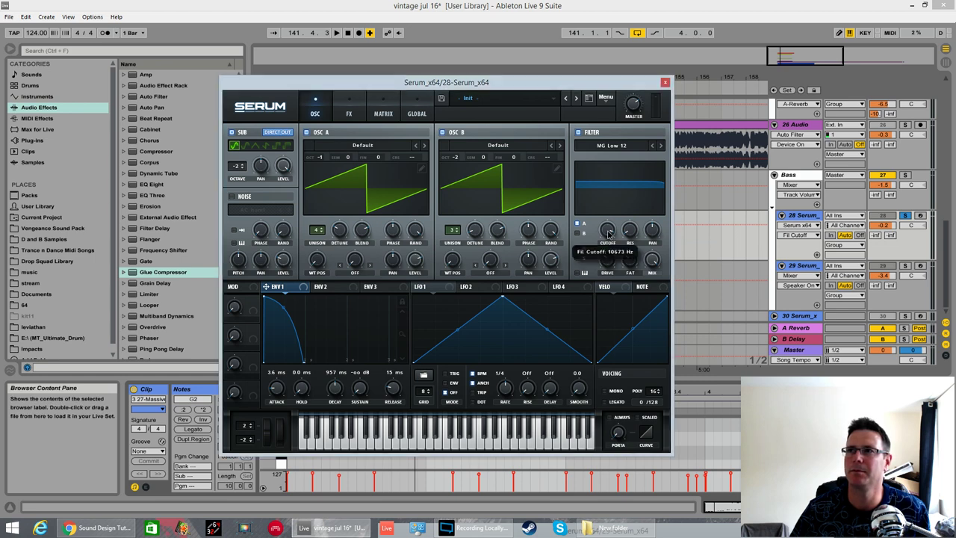
pyautogui.moveTo(608, 235); pyautogui.dragTo(607, 237)
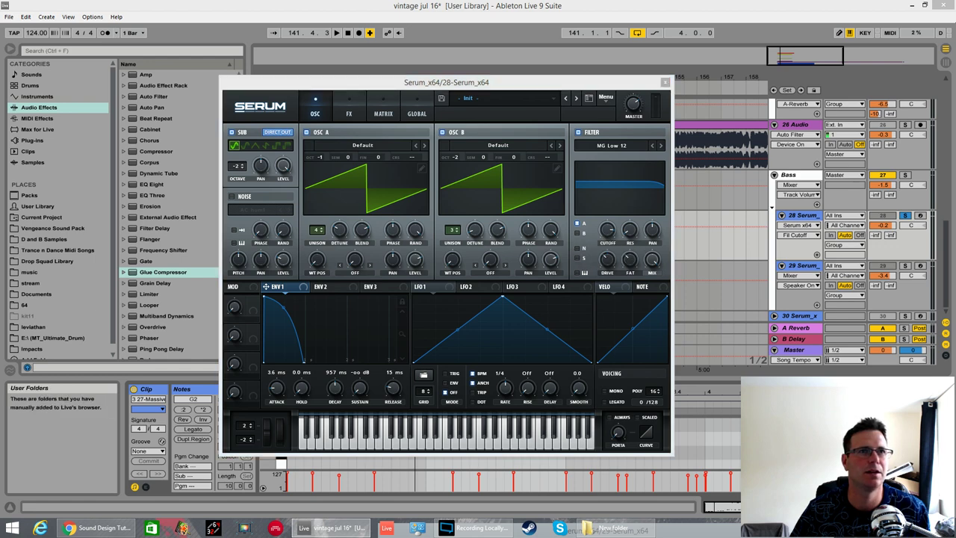
pyautogui.press('space')
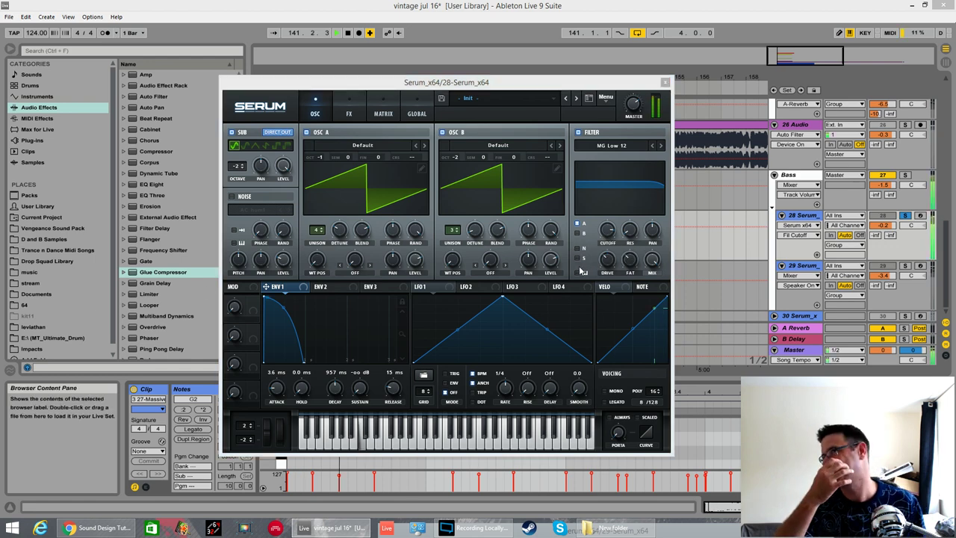
pyautogui.press('space')
# Step: Make envelope 2 sweep the filter cutoff by -70
pyautogui.click(328, 287)
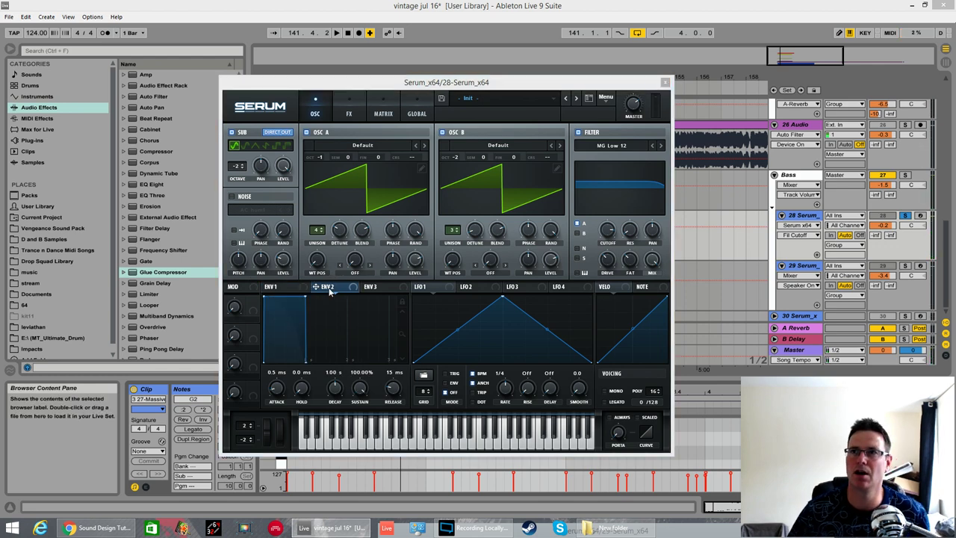
pyautogui.click(350, 292)
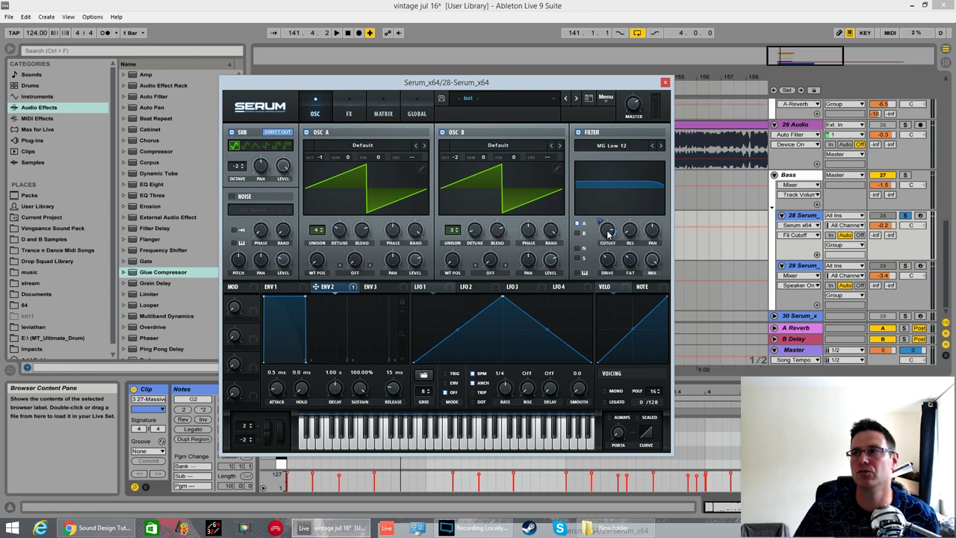
pyautogui.moveTo(601, 220); pyautogui.dragTo(599, 267)
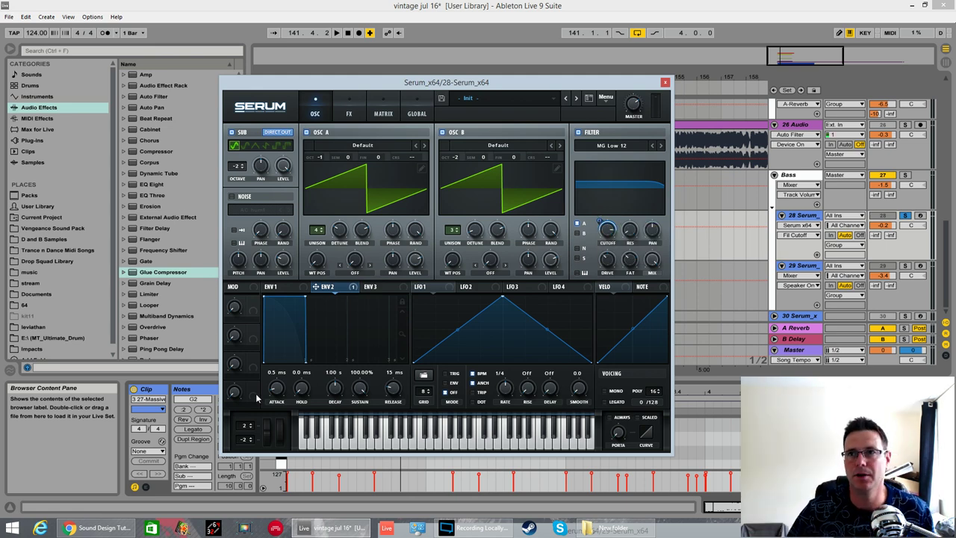
pyautogui.click(363, 389)
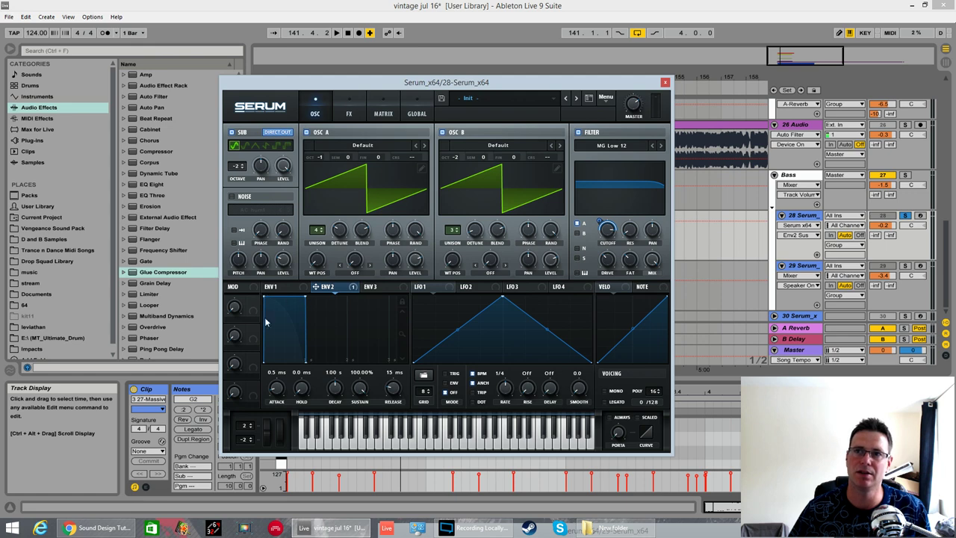
# Step: Set envelope 2's attack to 308 ms and release to 160 ms, then play the bass
pyautogui.moveTo(279, 393); pyautogui.dragTo(283, 365)
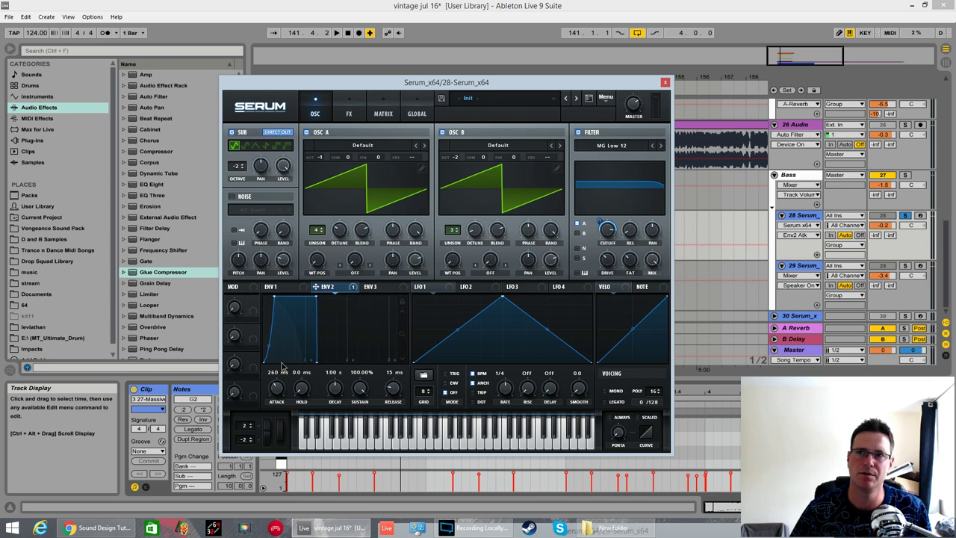
pyautogui.moveTo(283, 365); pyautogui.dragTo(264, 334)
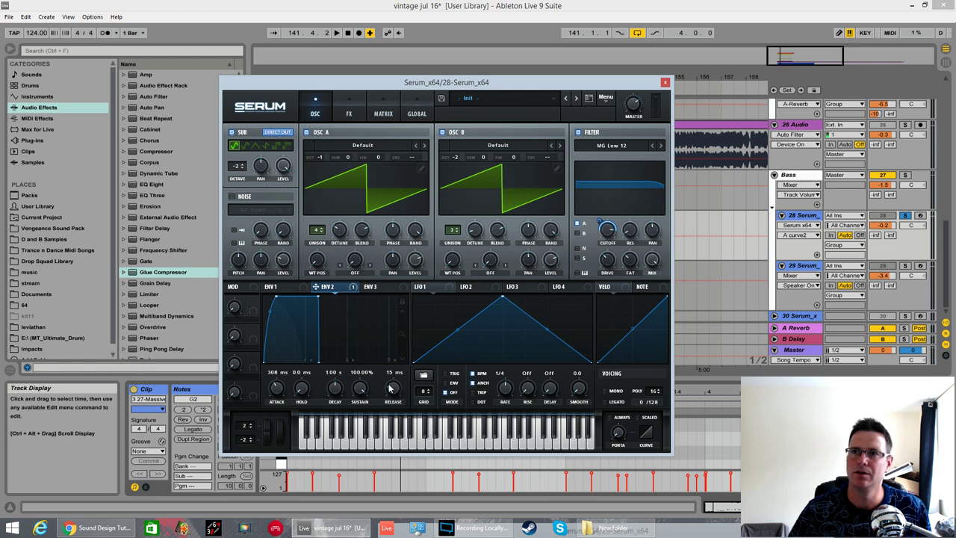
pyautogui.moveTo(389, 388); pyautogui.dragTo(389, 374)
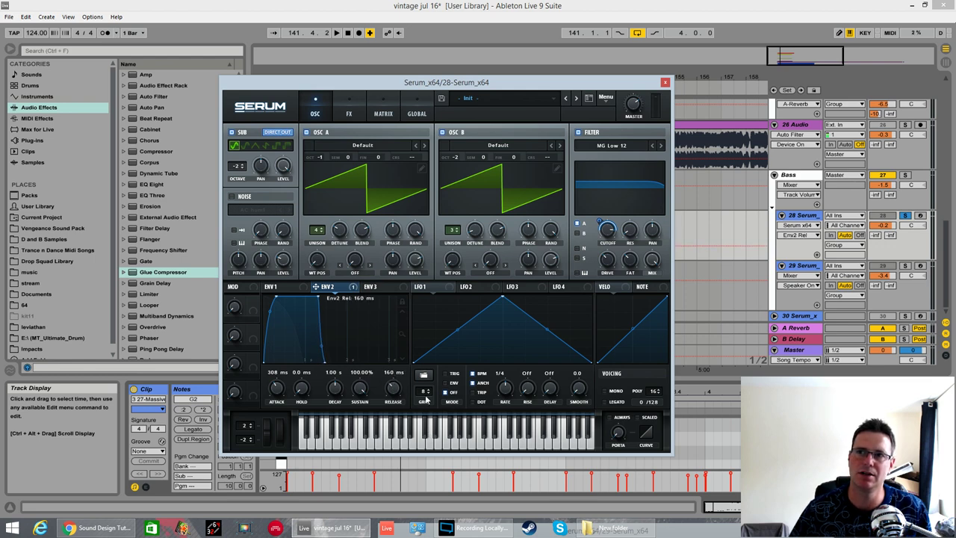
pyautogui.click(324, 348)
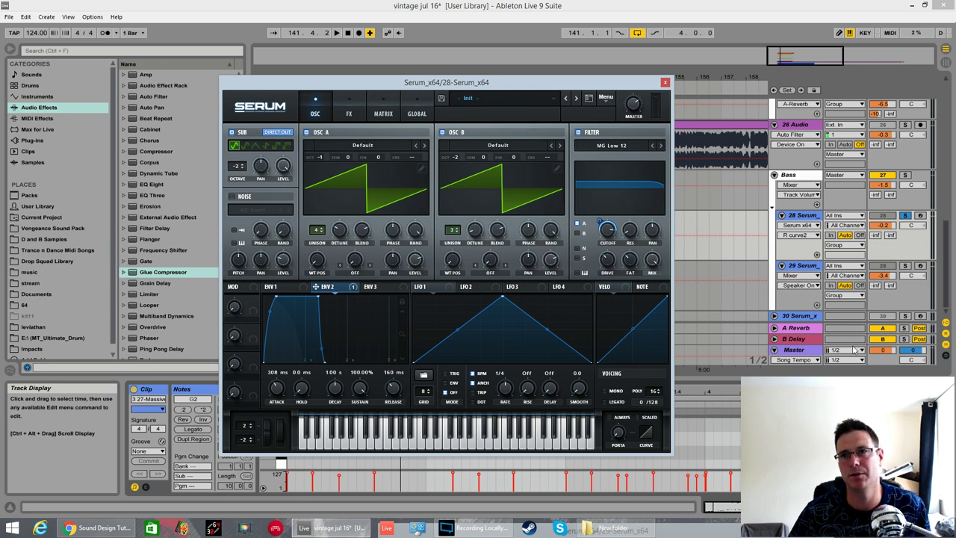
pyautogui.press('space')
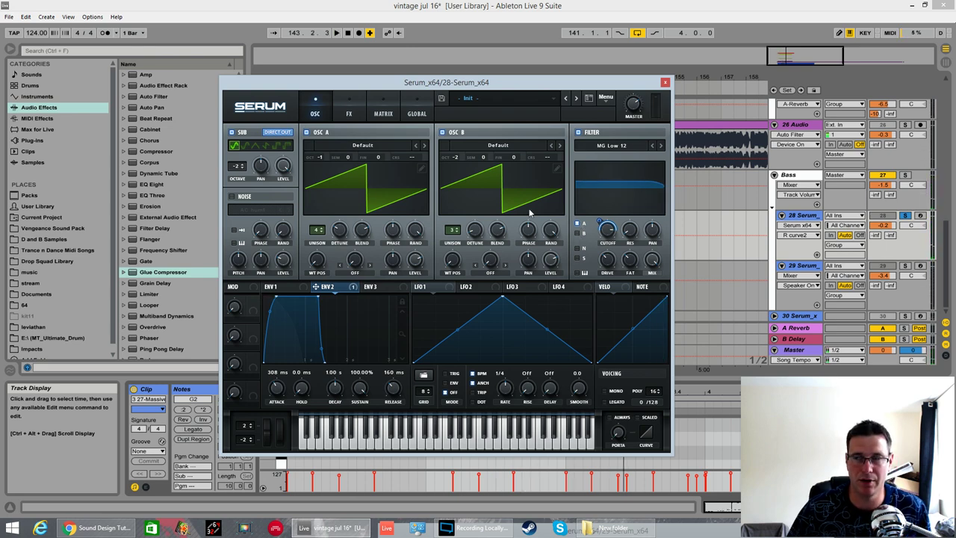
# Step: Route oscillator B through Serum's filter
pyautogui.click(576, 233)
pyautogui.moveTo(609, 223)
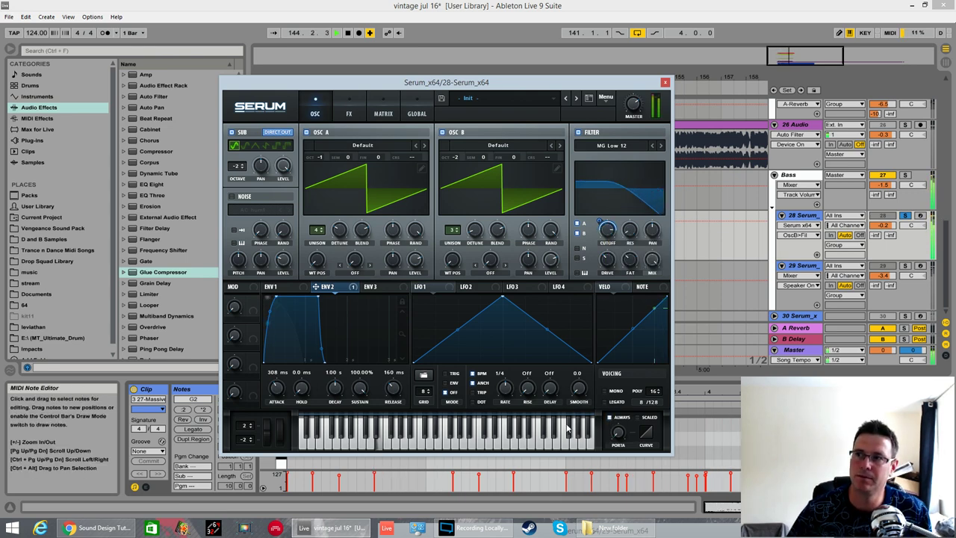
pyautogui.press('space')
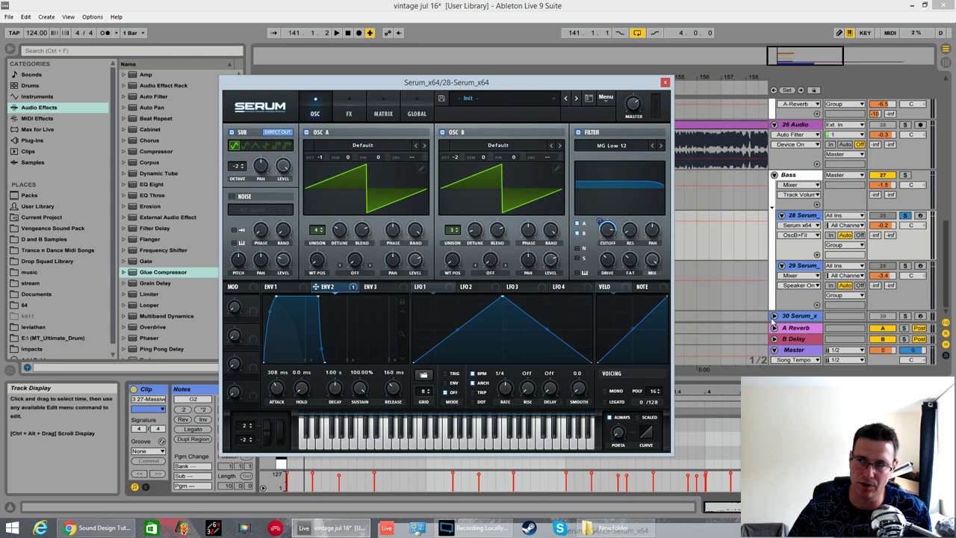
# Step: Switch the patch to mono voicing and set Serum's master volume to 58%
pyautogui.click(609, 392)
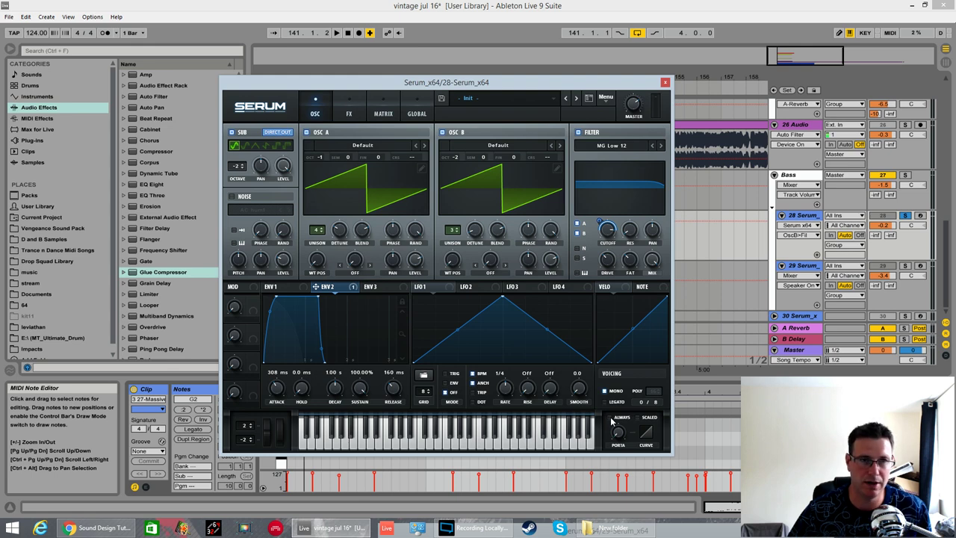
pyautogui.press('space')
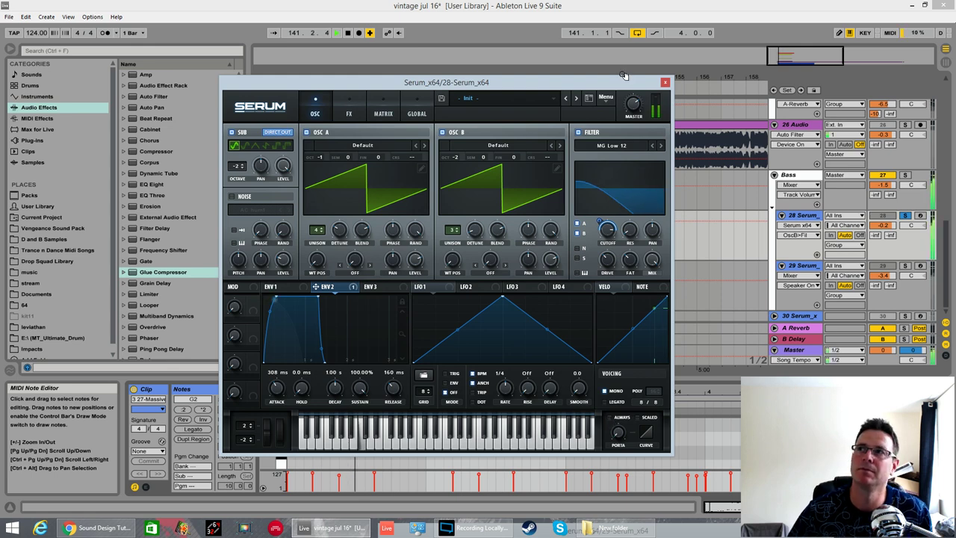
pyautogui.click(635, 112)
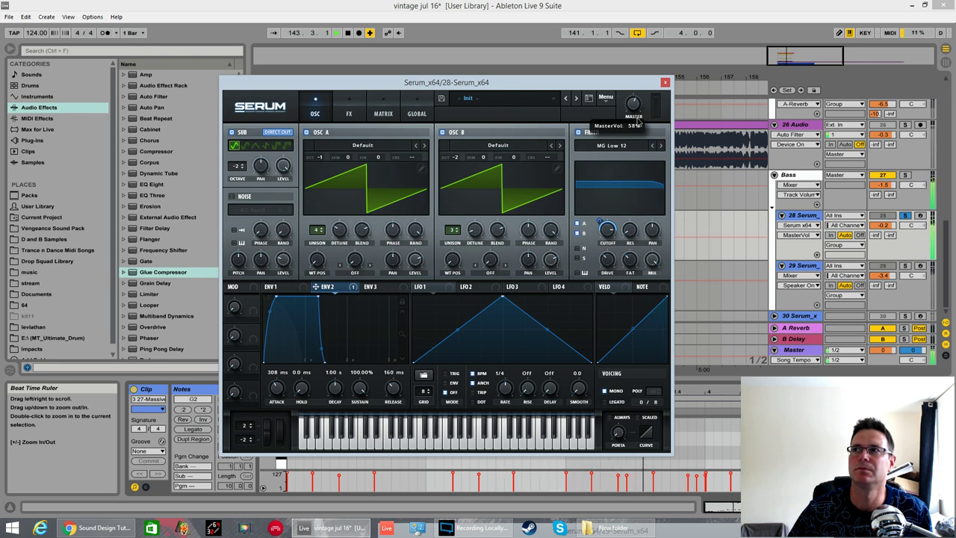
pyautogui.moveTo(638, 122); pyautogui.dragTo(639, 121)
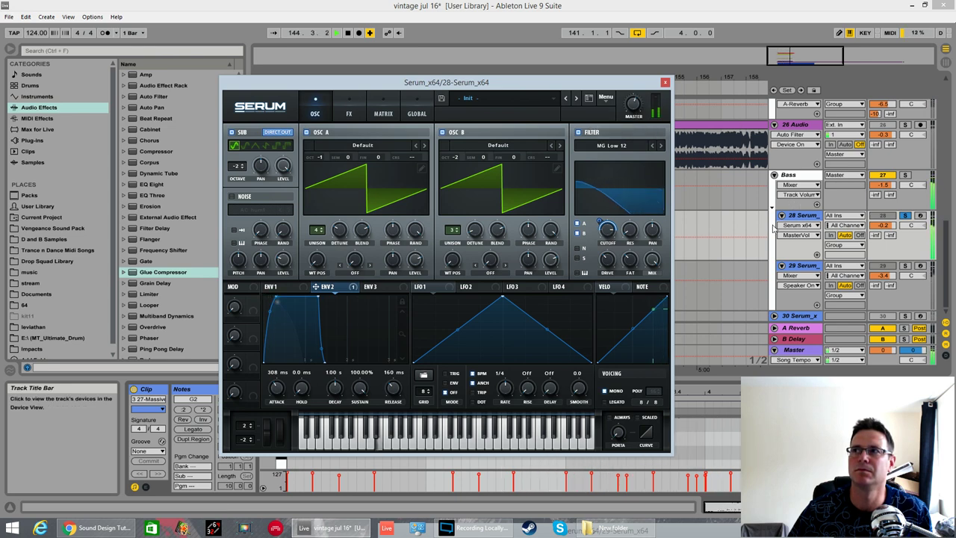
# Step: Enable Hyper/Dimension with its Hyper mix at 28%, then bypass it to compare
pyautogui.press('space')
pyautogui.click(348, 113)
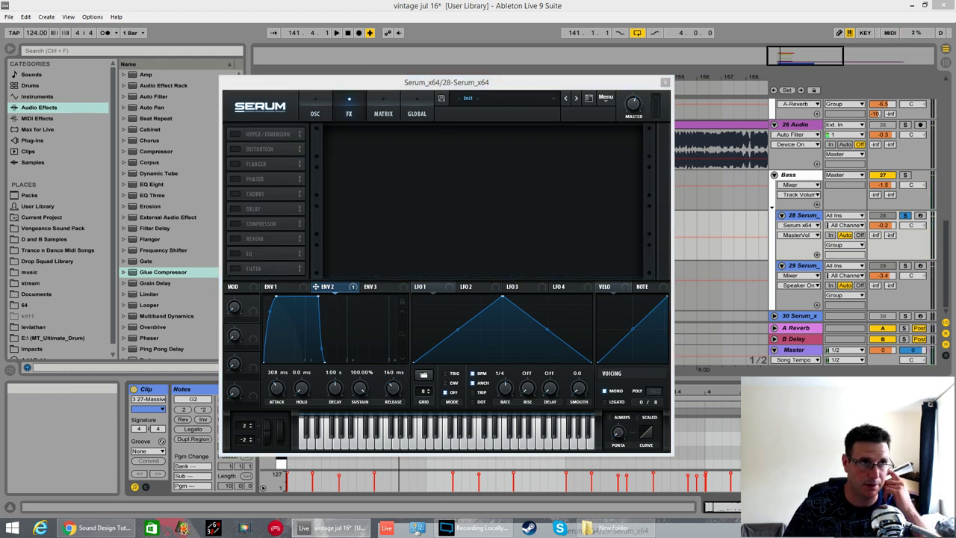
pyautogui.click(235, 134)
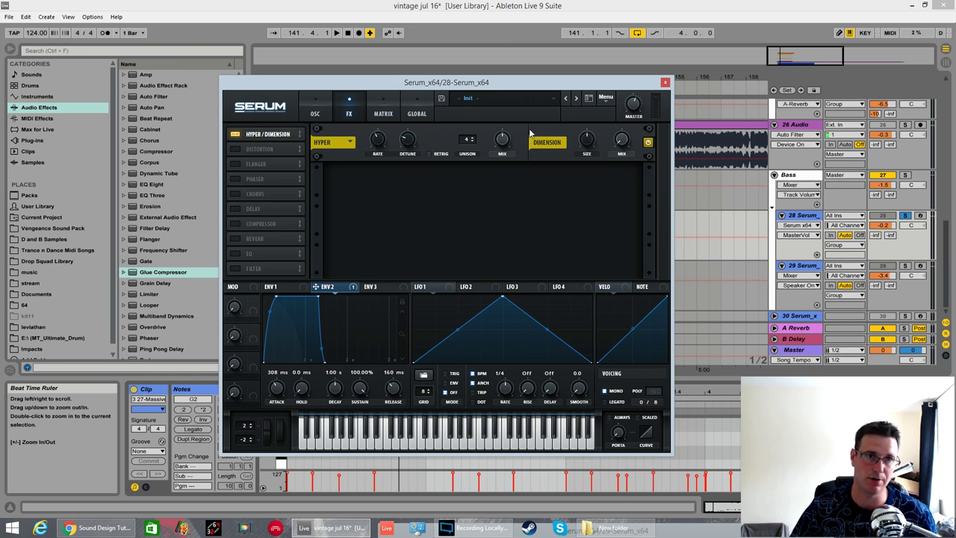
pyautogui.click(503, 141)
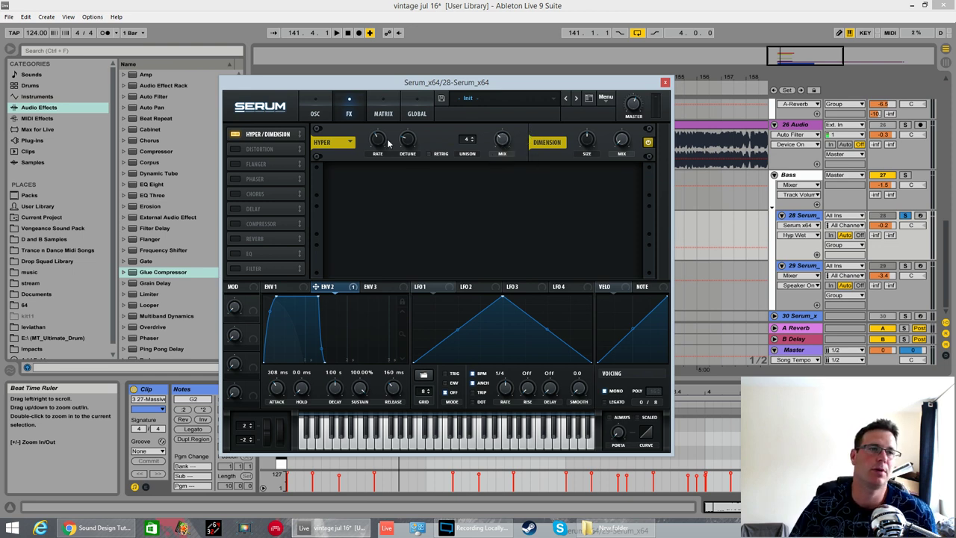
pyautogui.click(503, 141)
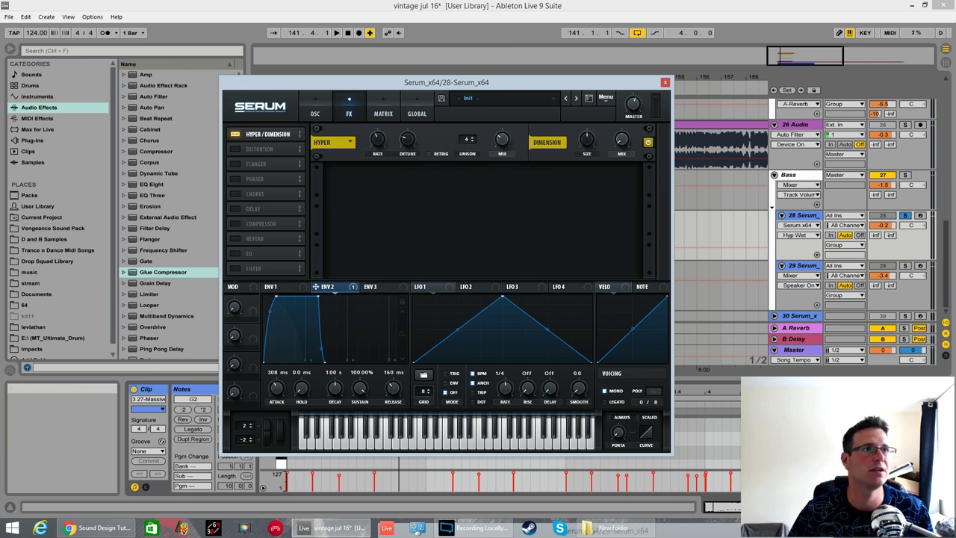
pyautogui.moveTo(503, 139); pyautogui.dragTo(502, 142)
pyautogui.press('space')
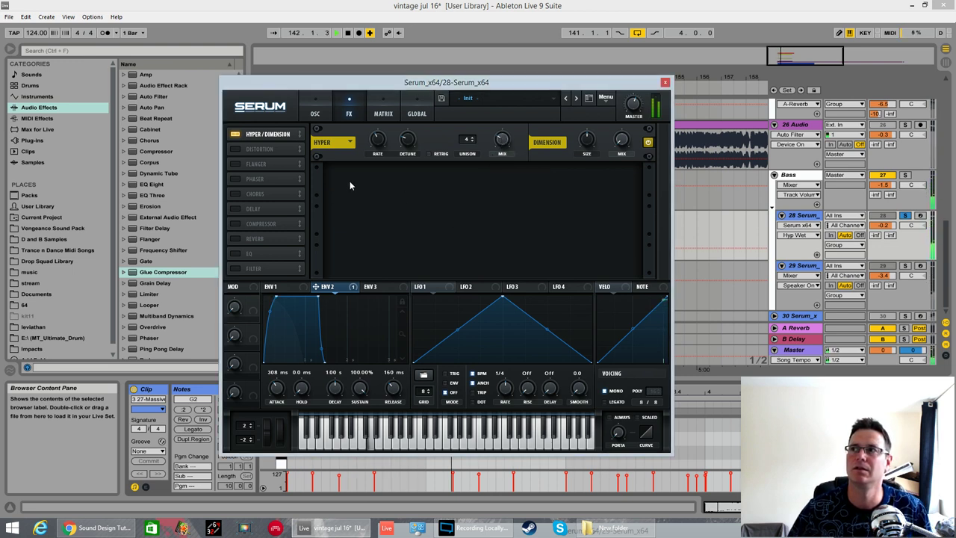
pyautogui.click(235, 134)
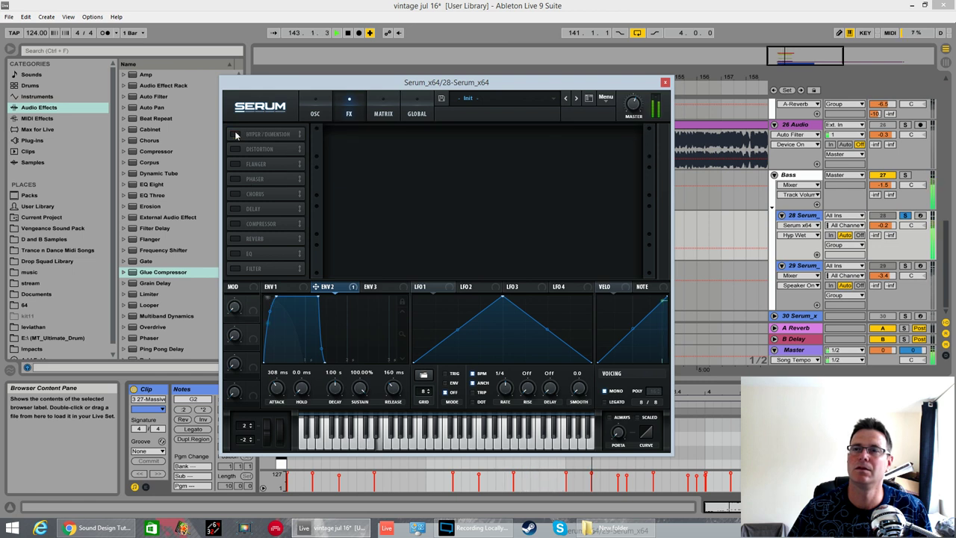
# Step: Re-enable Hyper/Dimension, add Tube distortion at 55% mix, and add the EQ module
pyautogui.click(235, 134)
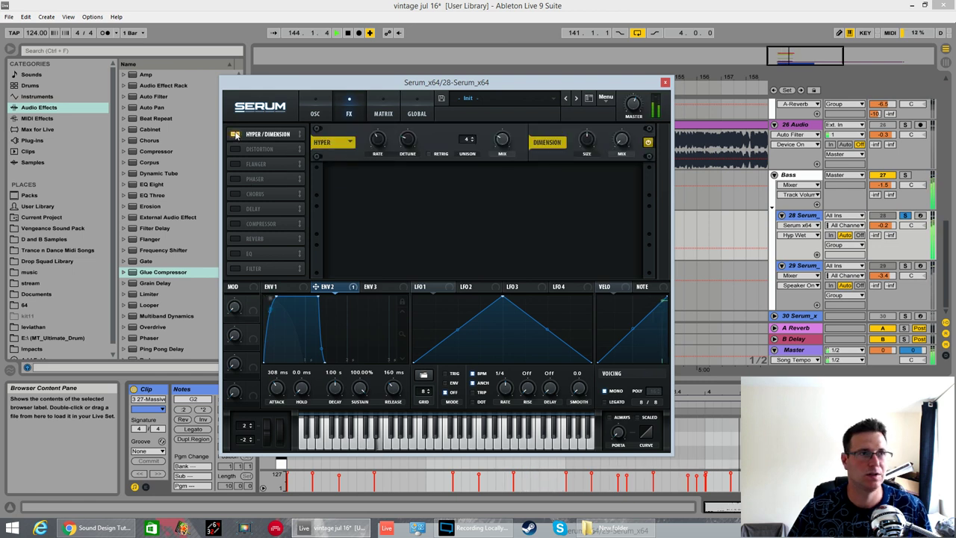
pyautogui.click(236, 149)
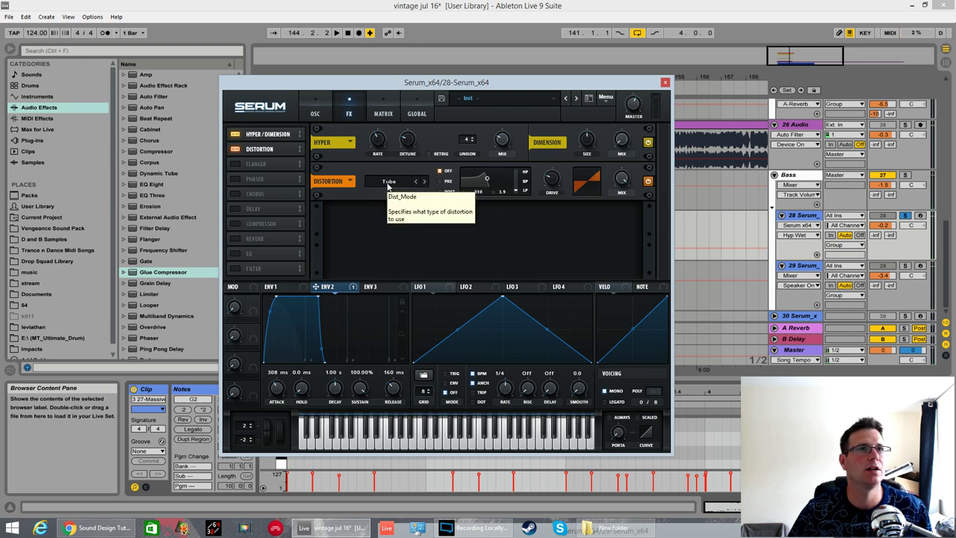
pyautogui.moveTo(629, 192); pyautogui.dragTo(620, 229)
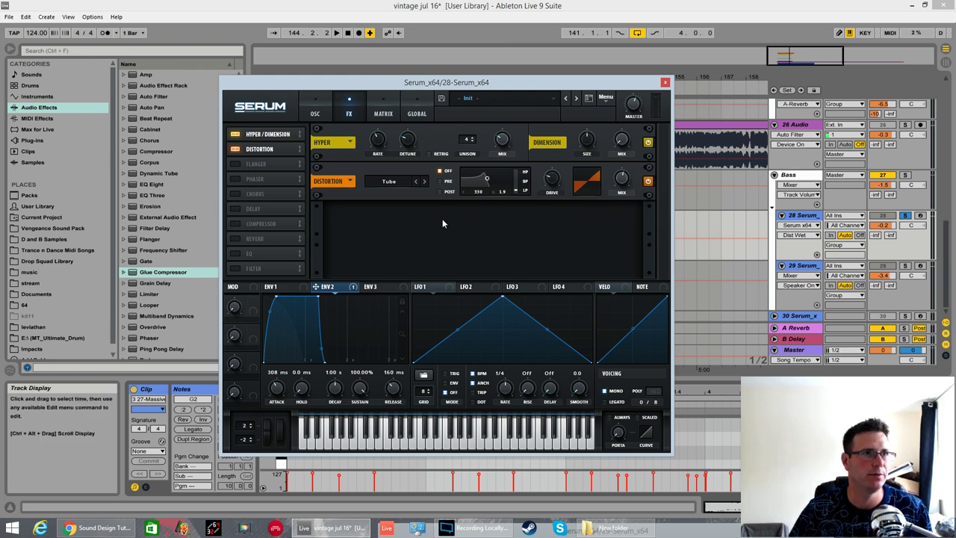
pyautogui.press('space')
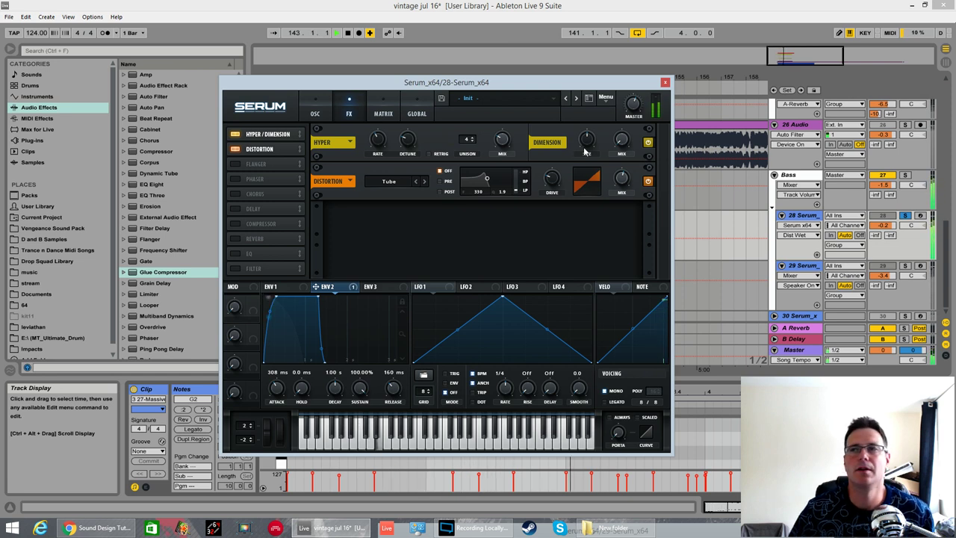
pyautogui.click(634, 103)
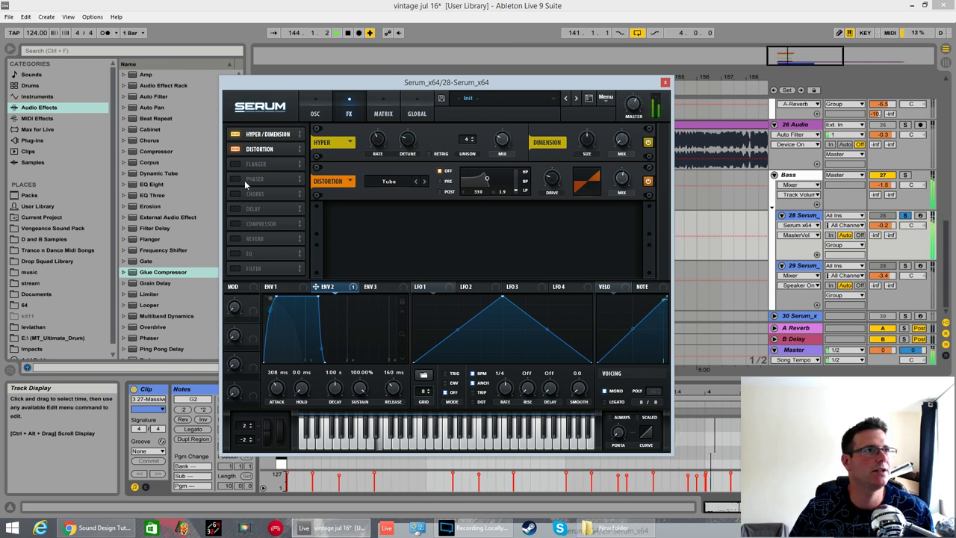
pyautogui.click(236, 254)
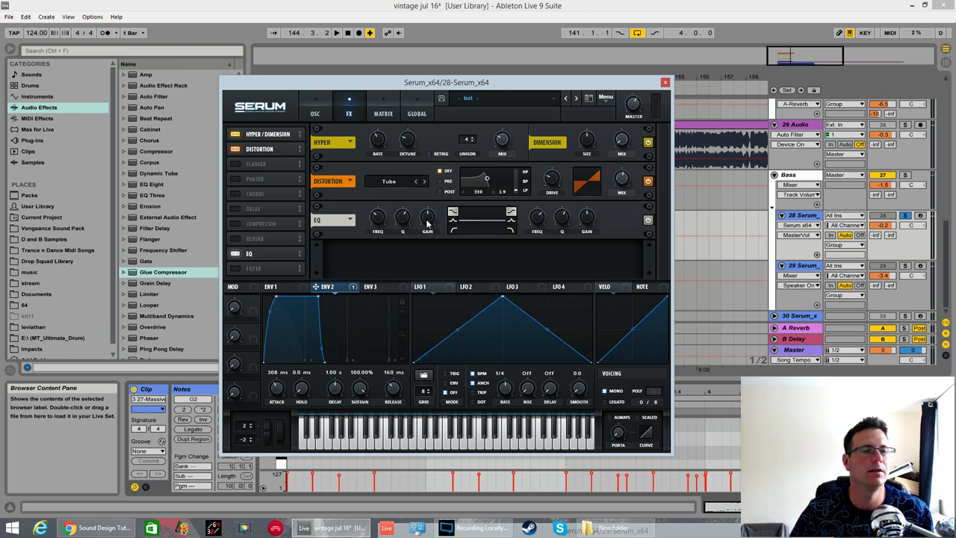
# Step: Boost the Serum EQ low band by 4.4 dB and turn down the bass track volume
pyautogui.moveTo(427, 223); pyautogui.dragTo(430, 215)
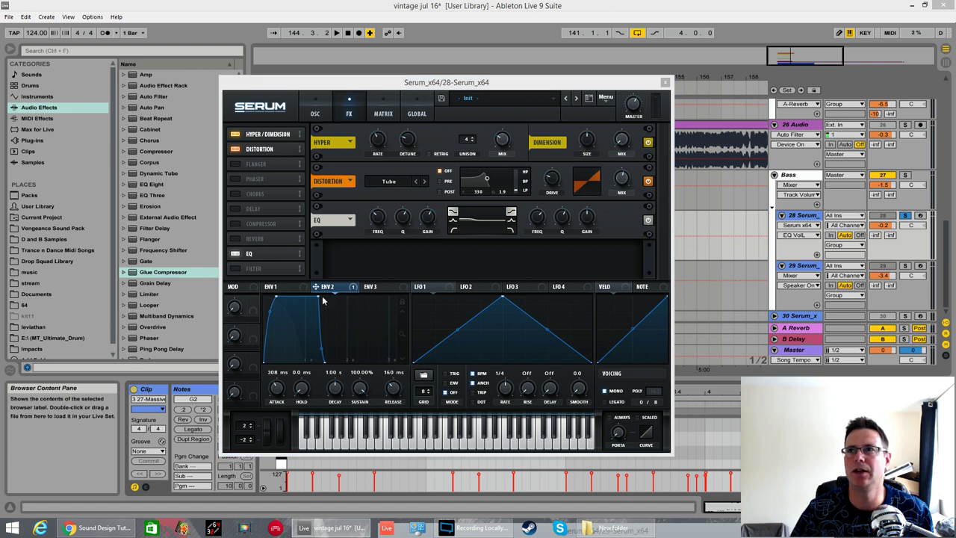
pyautogui.click(432, 221)
pyautogui.press('space')
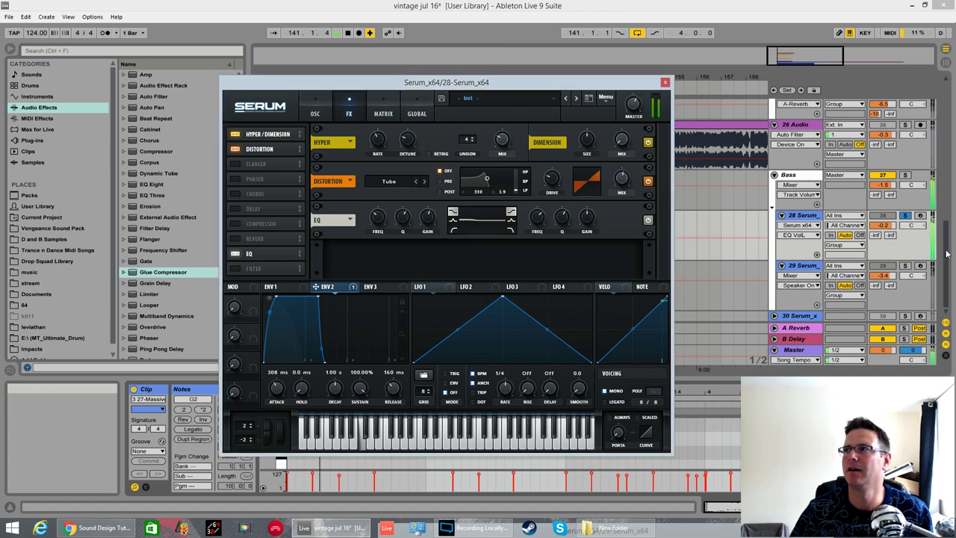
pyautogui.moveTo(924, 238); pyautogui.dragTo(883, 231)
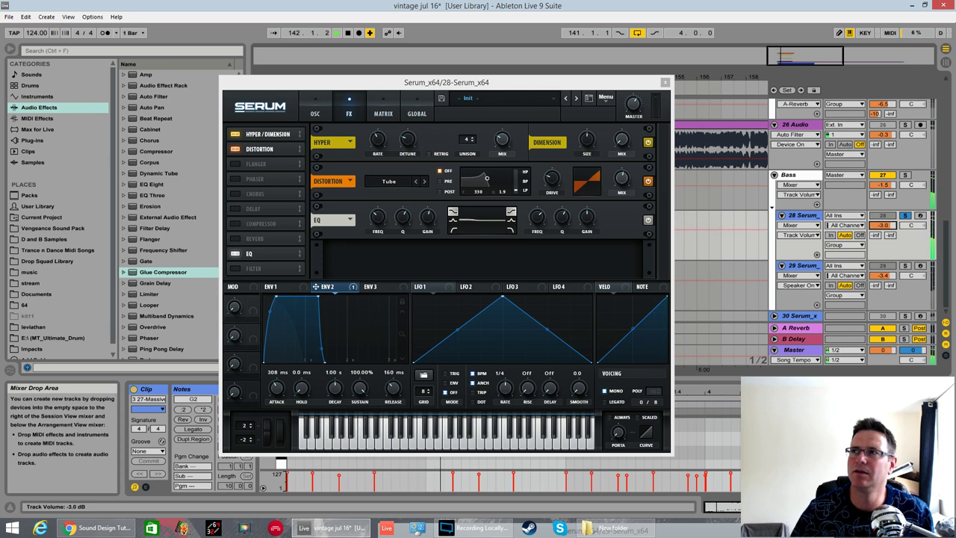
# Step: Make the EQ high band a low-pass rolling off around 5826 Hz
pyautogui.click(400, 217)
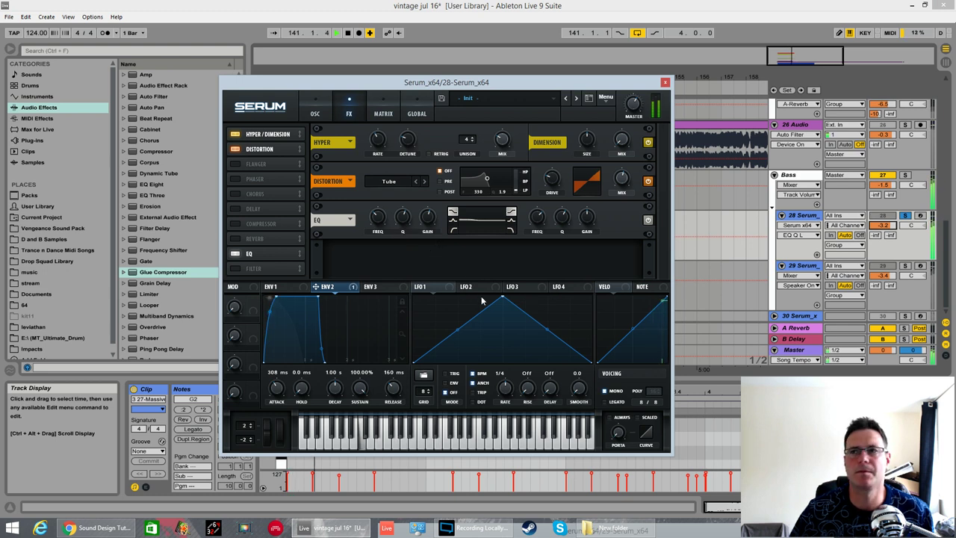
pyautogui.click(512, 231)
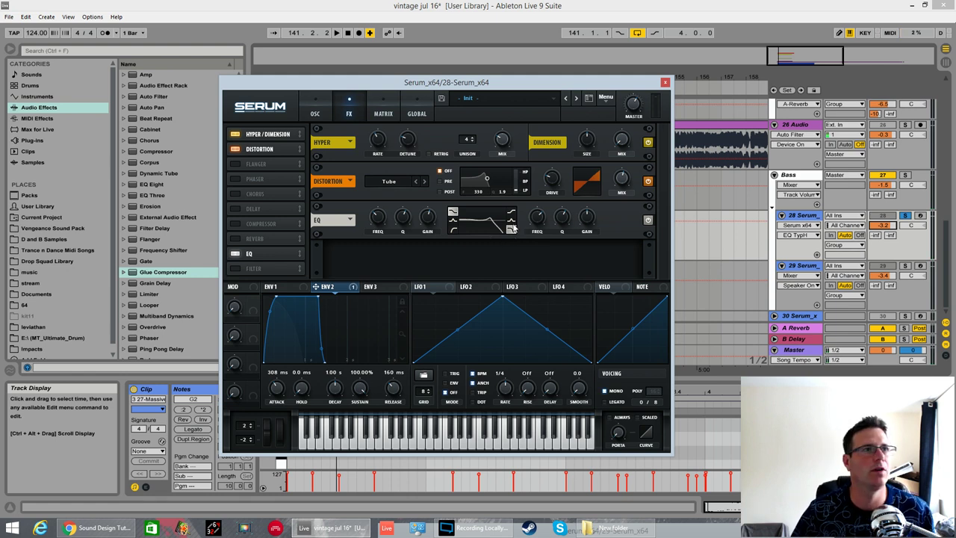
pyautogui.moveTo(537, 217); pyautogui.dragTo(575, 248)
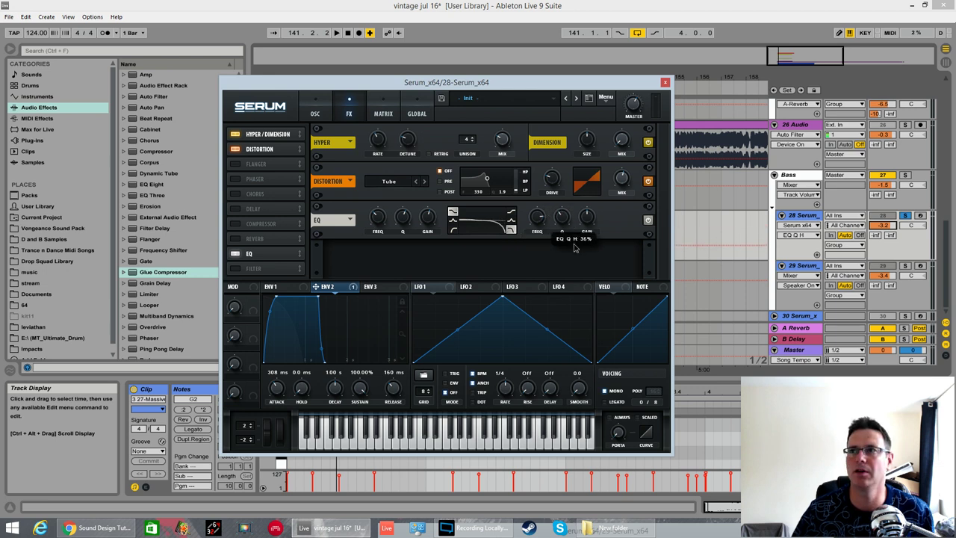
pyautogui.click(587, 222)
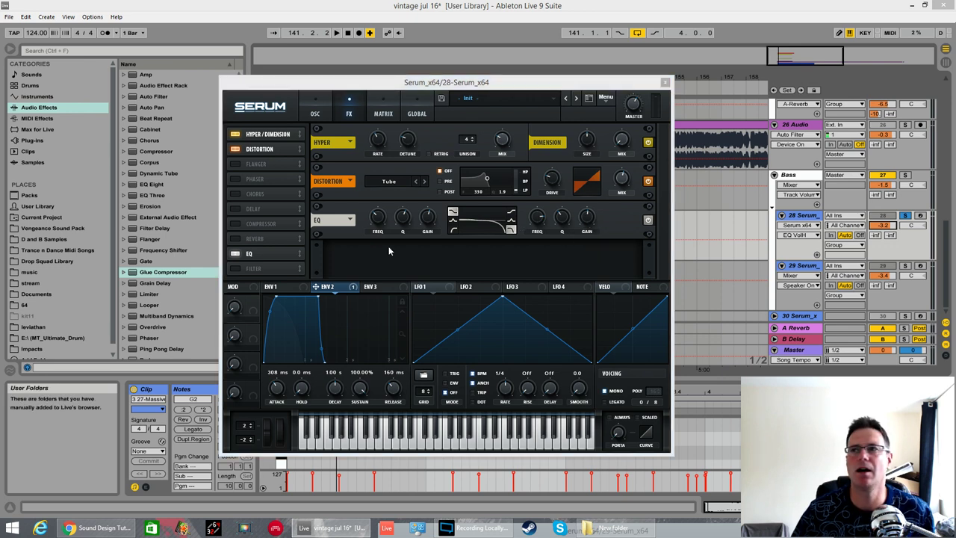
pyautogui.click(542, 219)
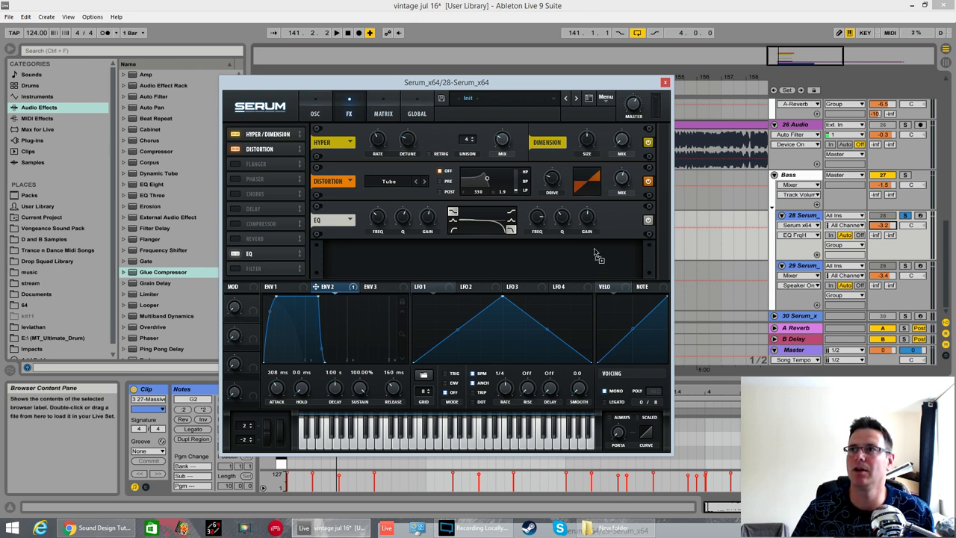
# Step: Modulate the EQ high-band frequency with envelope 2 and audition the result
pyautogui.moveTo(591, 251); pyautogui.dragTo(518, 254)
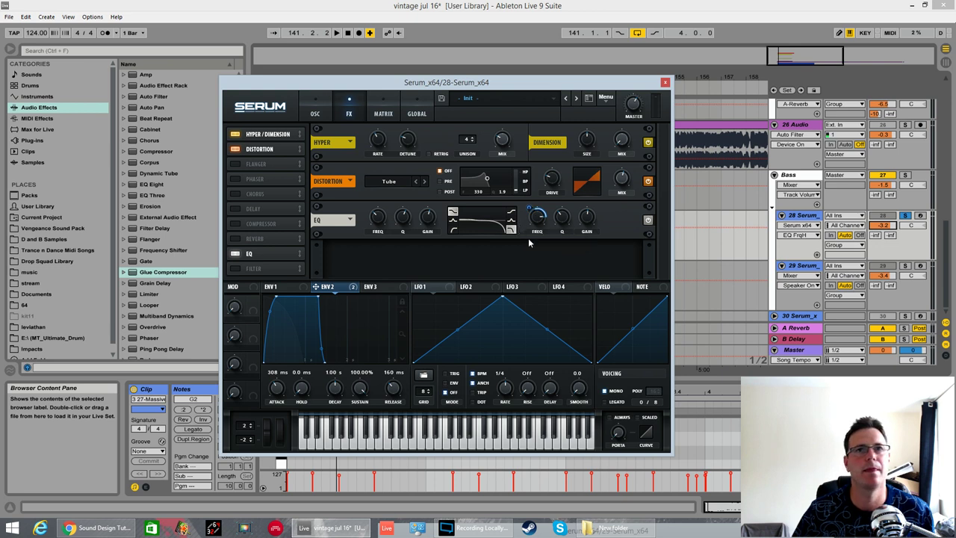
pyautogui.press('space')
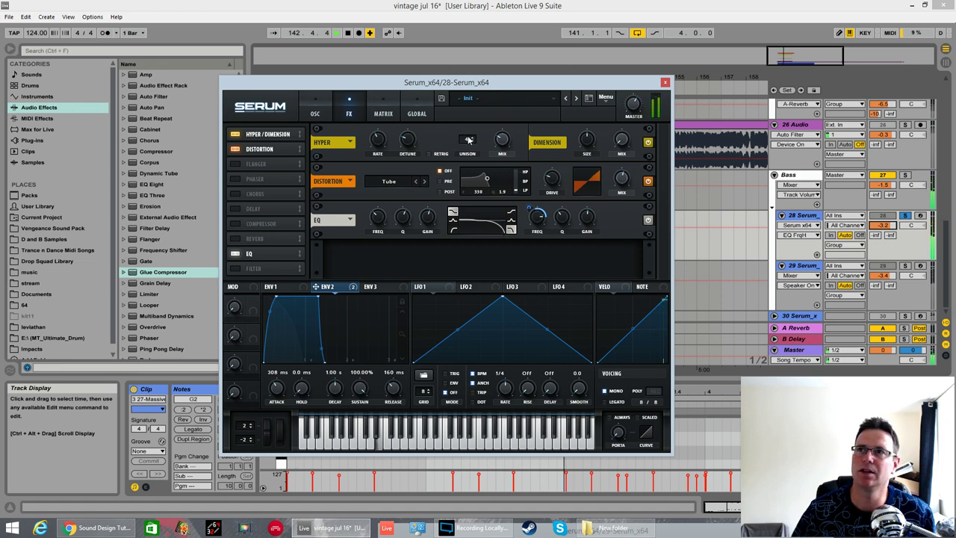
pyautogui.click(314, 114)
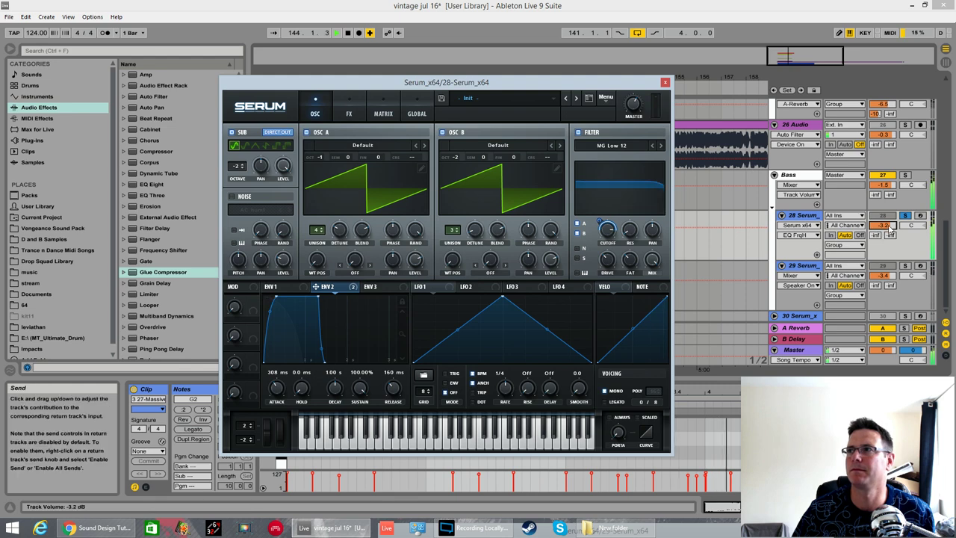
# Step: Stop playback and close the Serum editor to return to the arrangement
pyautogui.click(799, 224)
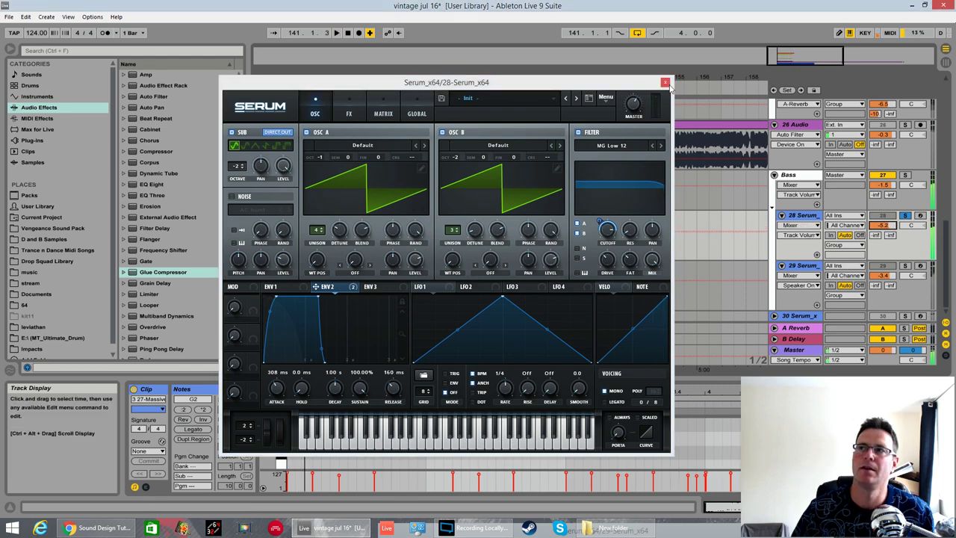
pyautogui.press('space')
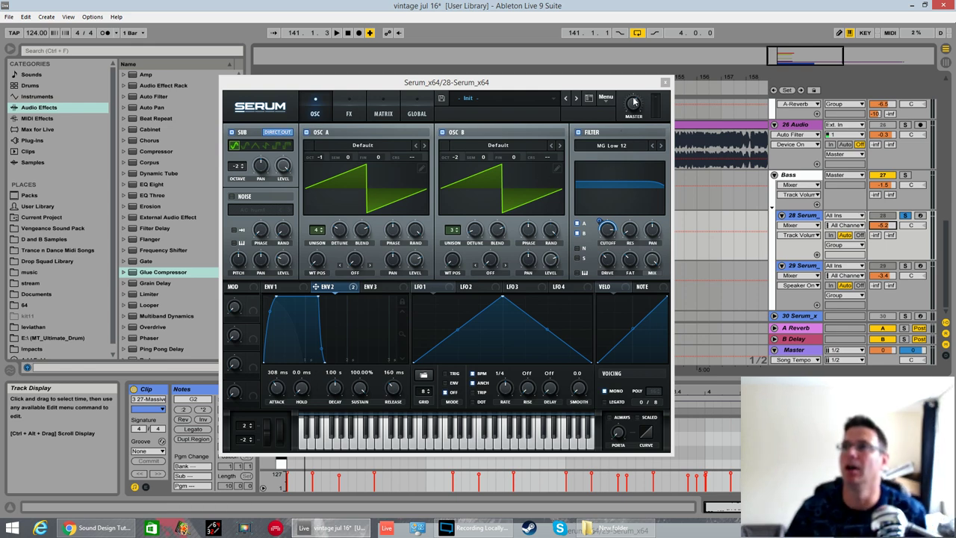
pyautogui.click(749, 162)
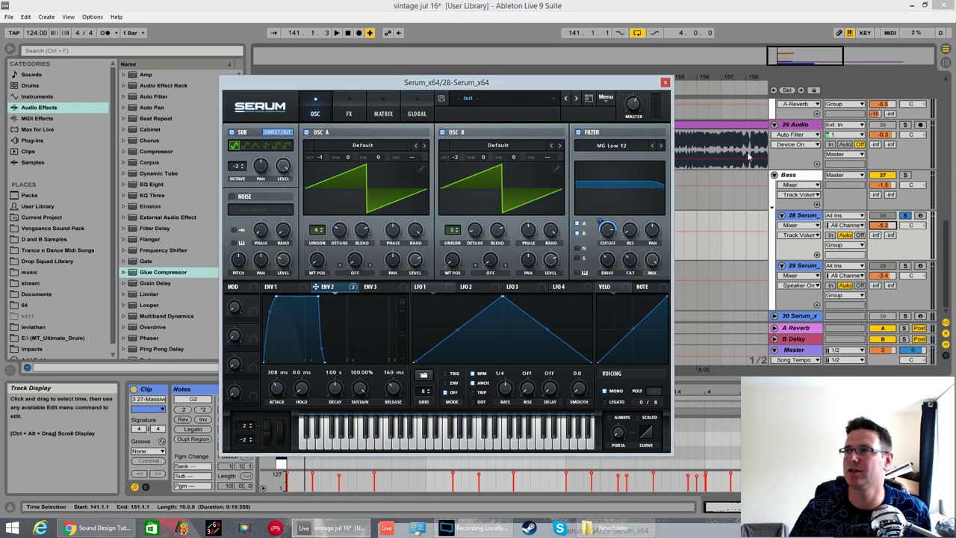
pyautogui.click(665, 82)
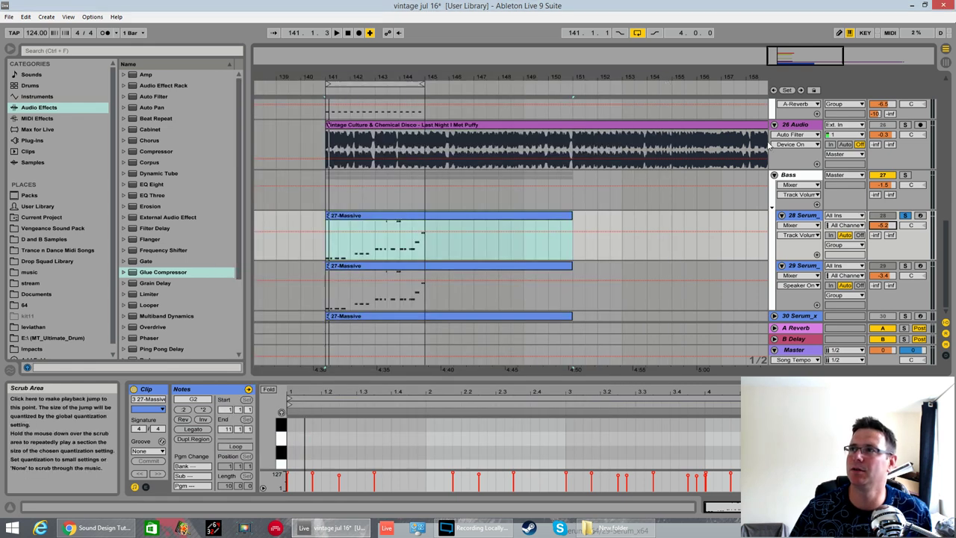
# Step: Activate the Saturator, Compressor and EQ Eight on the 28 Serum track
pyautogui.click(806, 217)
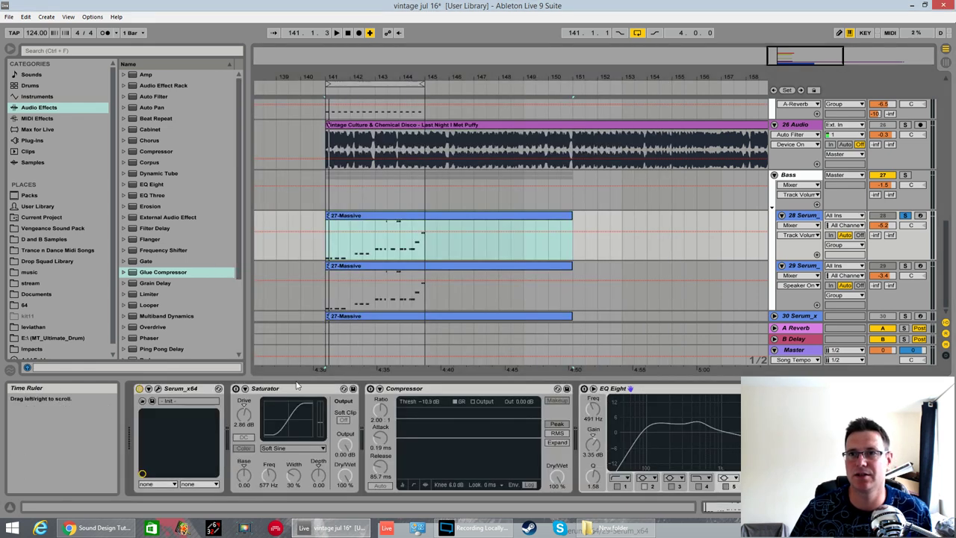
pyautogui.click(236, 388)
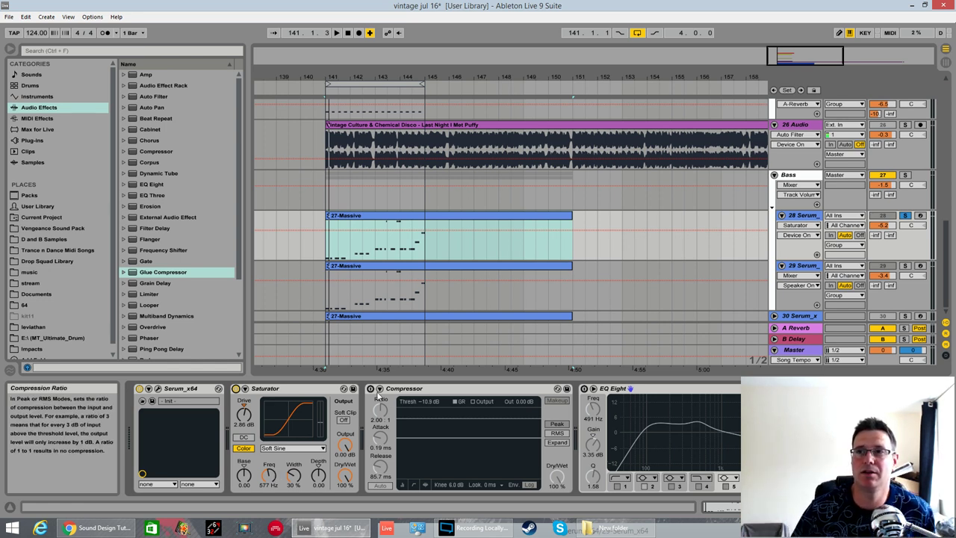
pyautogui.click(388, 448)
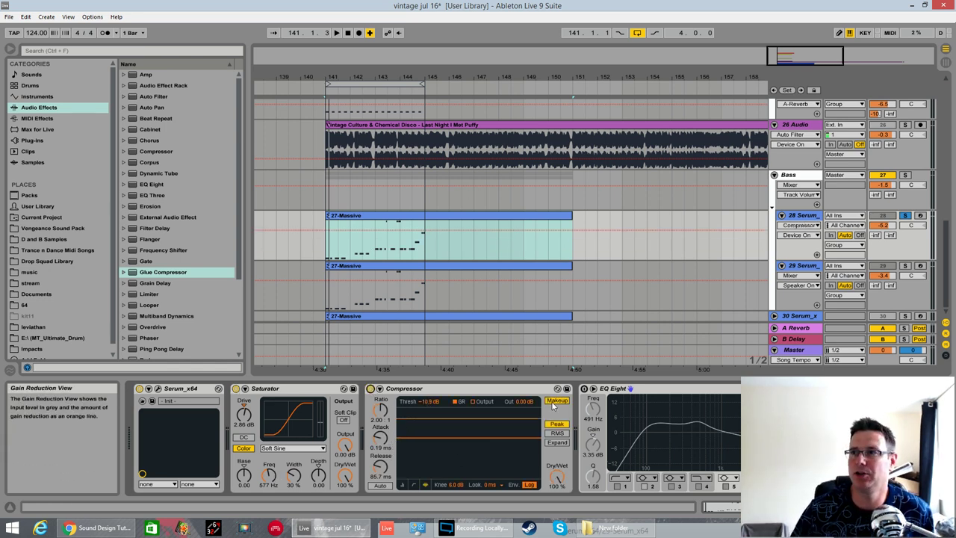
pyautogui.click(663, 427)
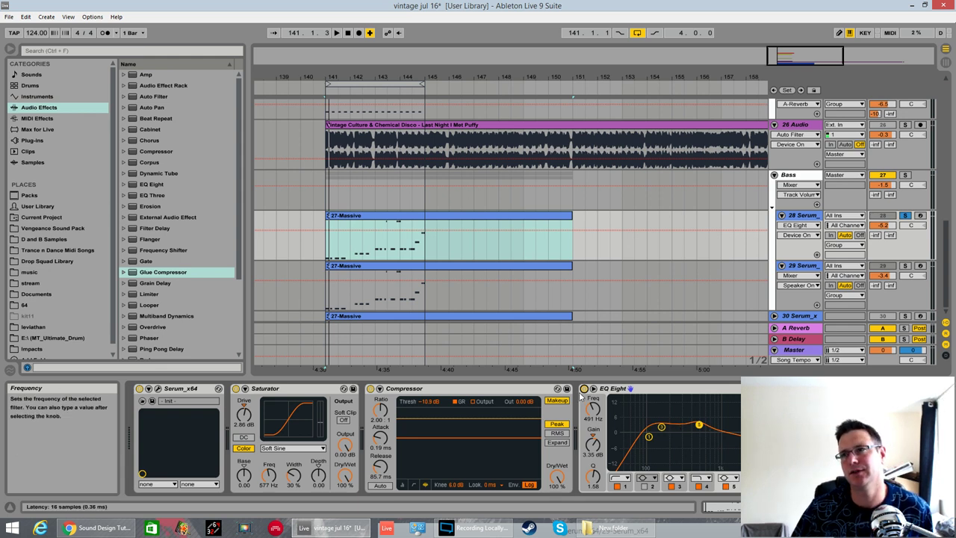
# Step: A/B the bass with EQ Eight bypassed during playback, leave it on, and trim 28 Serum to -5.5 dB
pyautogui.click(585, 388)
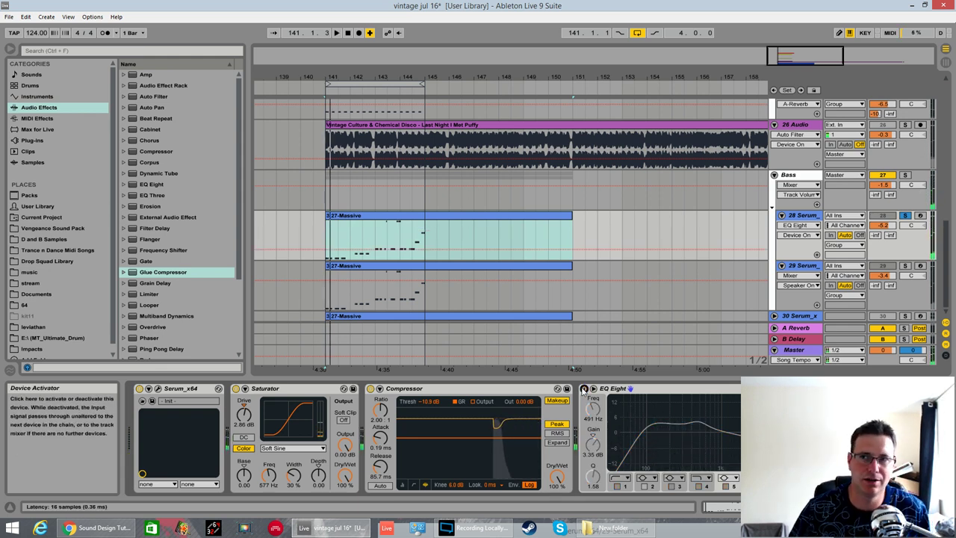
pyautogui.press('space')
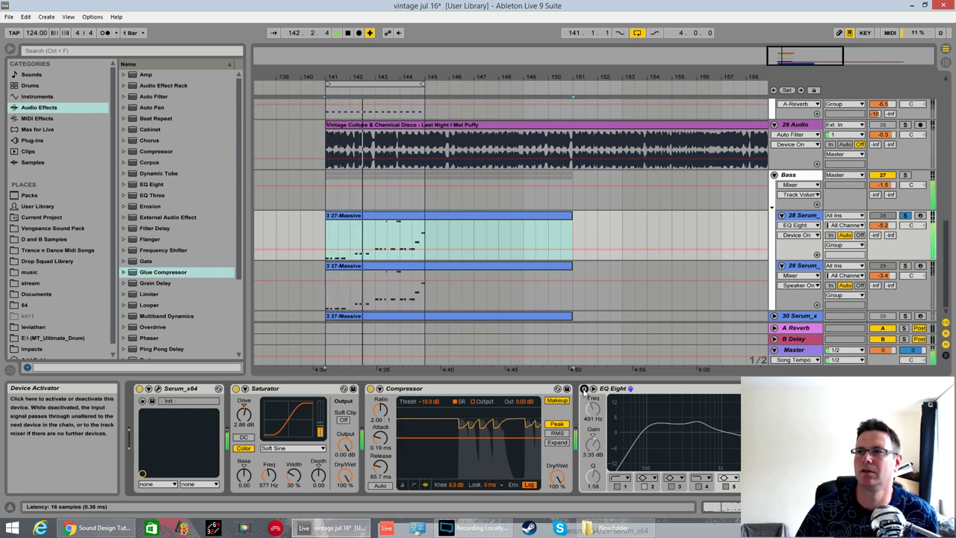
pyautogui.click(584, 390)
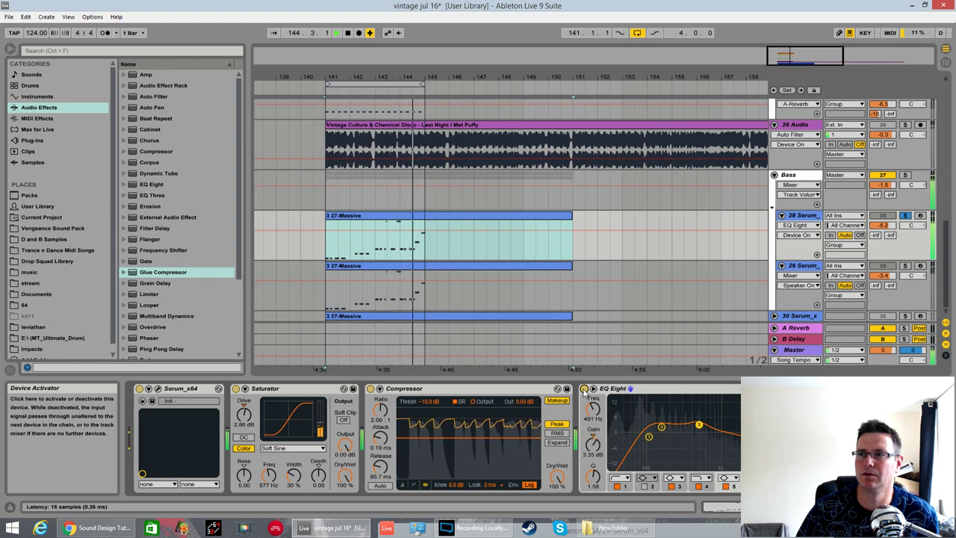
pyautogui.click(584, 390)
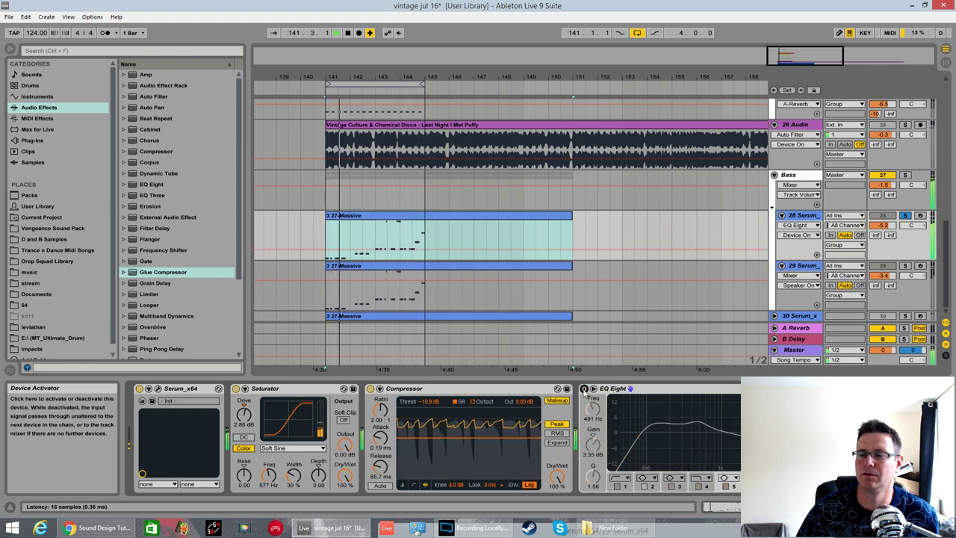
pyautogui.click(584, 390)
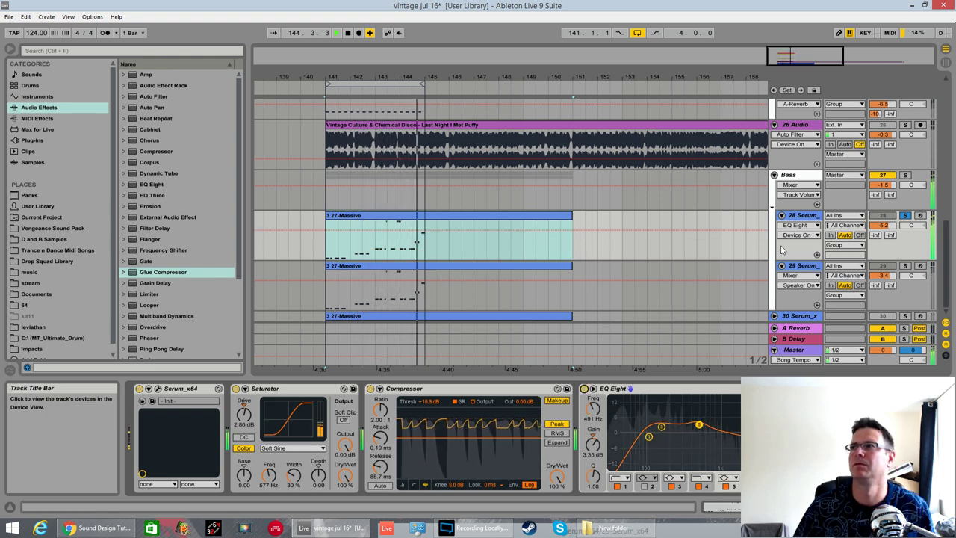
pyautogui.press('space')
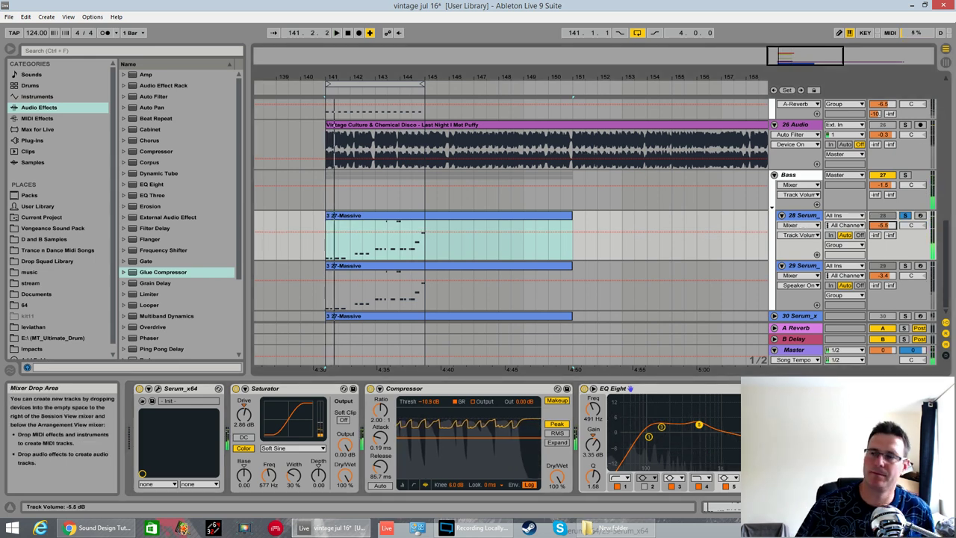
pyautogui.moveTo(884, 224); pyautogui.dragTo(883, 228)
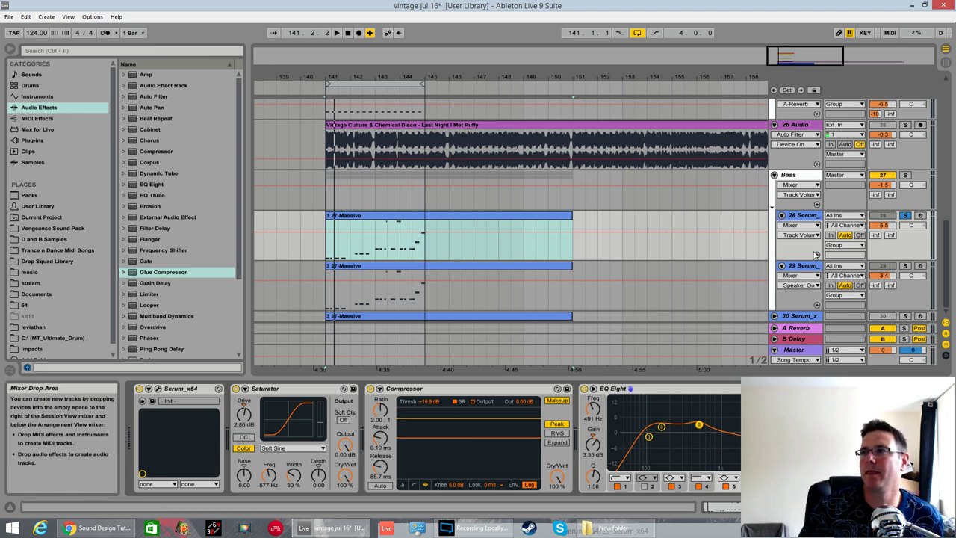
# Step: Nudge EQ Eight's band 2 slightly higher on 29 Serum, then solo the whole Bass group
pyautogui.click(790, 271)
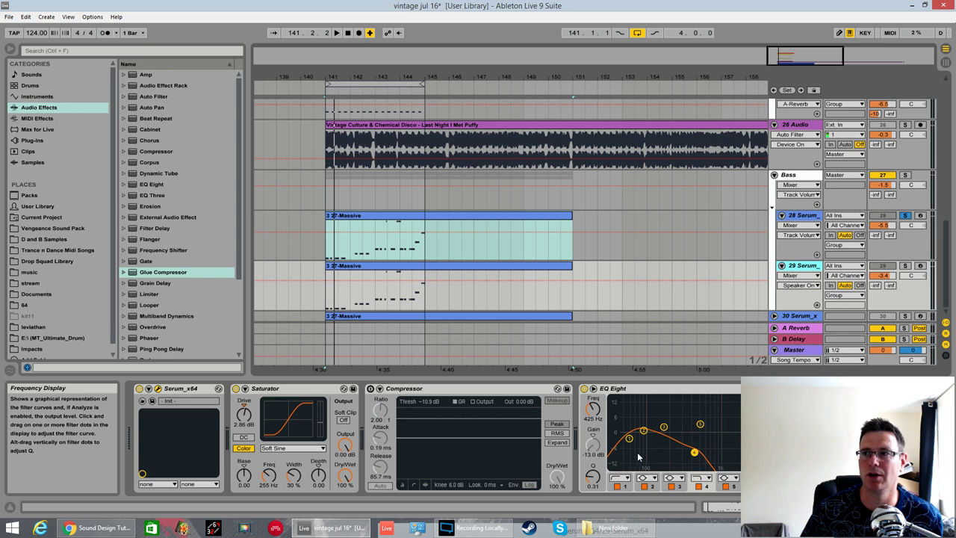
pyautogui.moveTo(644, 432); pyautogui.dragTo(652, 428)
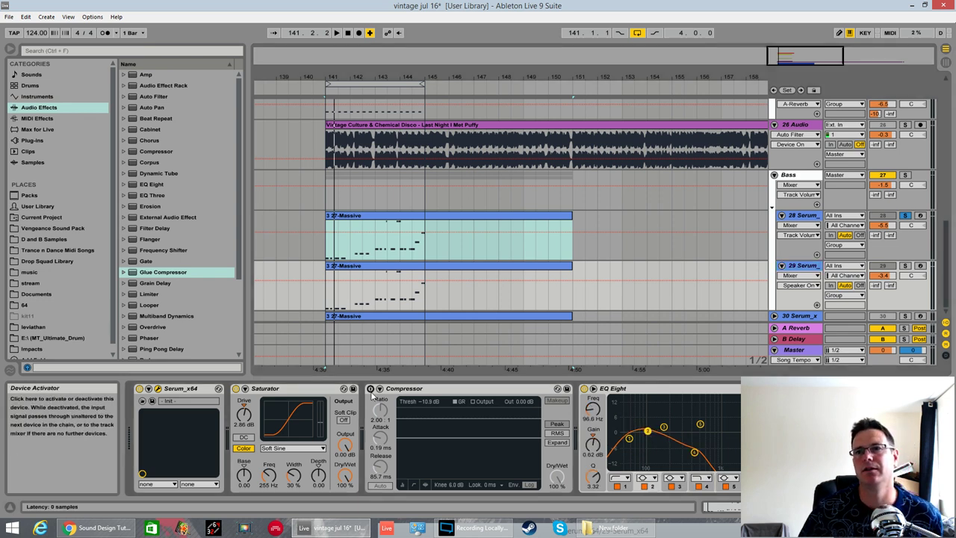
pyautogui.click(793, 179)
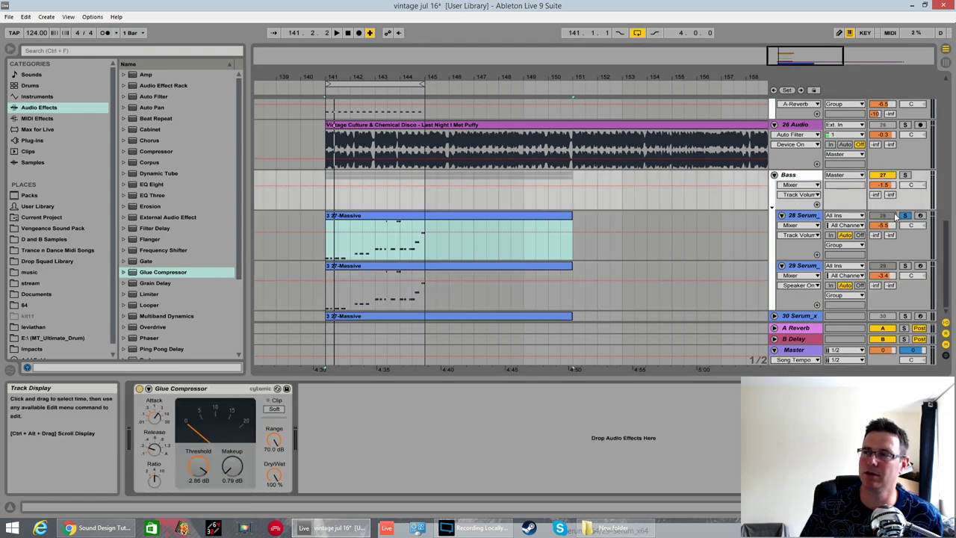
pyautogui.click(905, 175)
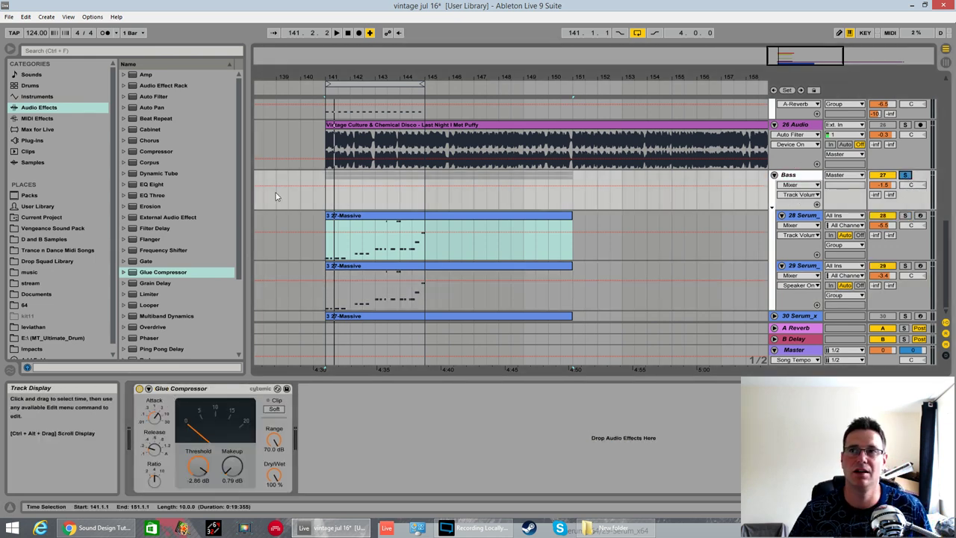
pyautogui.press('Down')
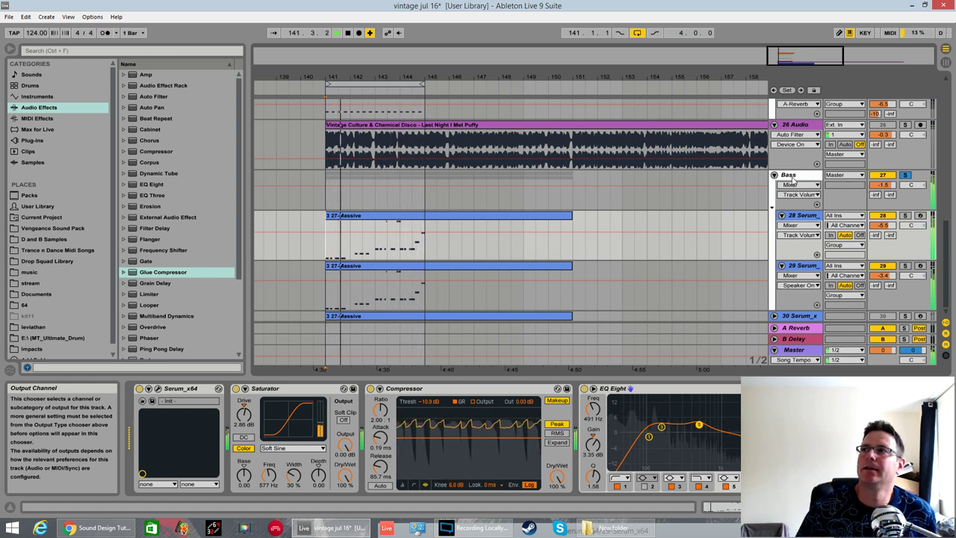
pyautogui.click(904, 175)
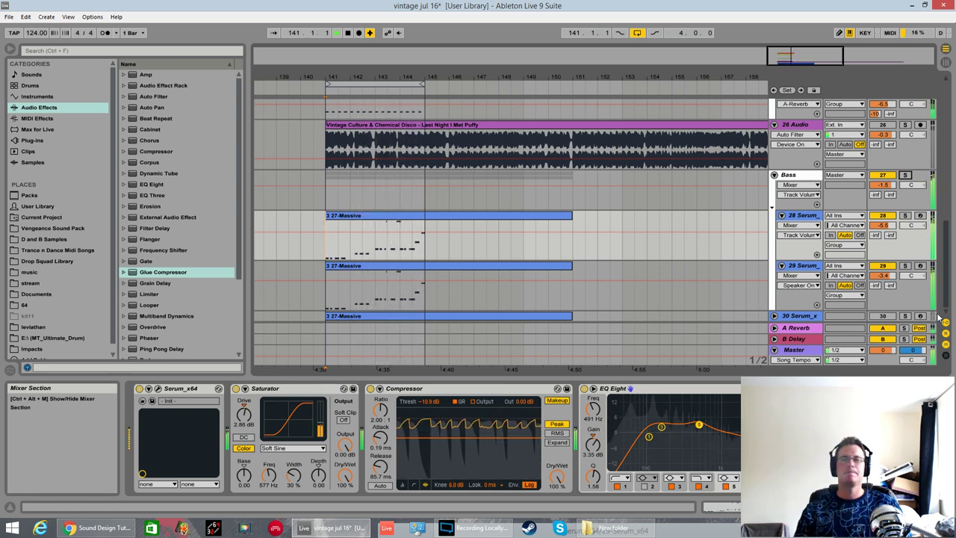
pyautogui.scroll(2, 762, 235)
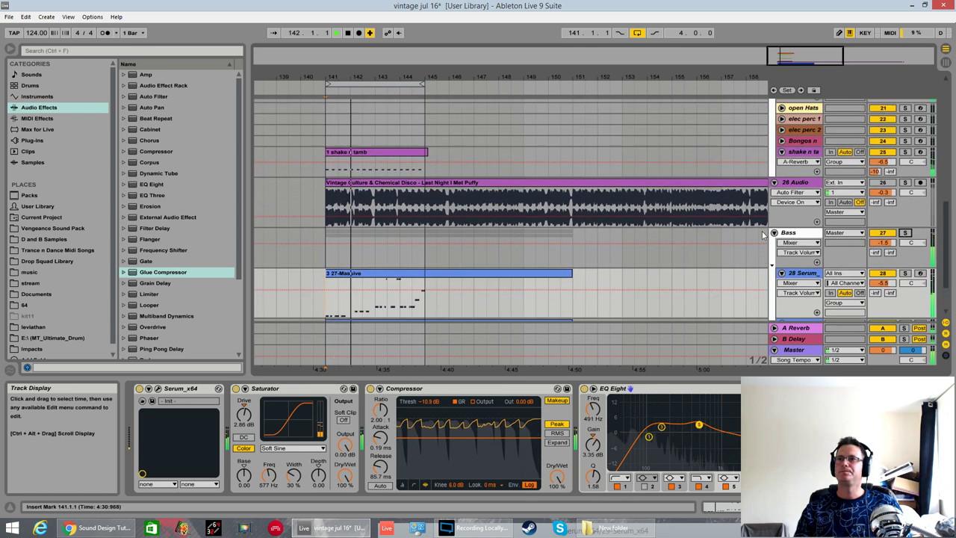
pyautogui.scroll(8, 762, 231)
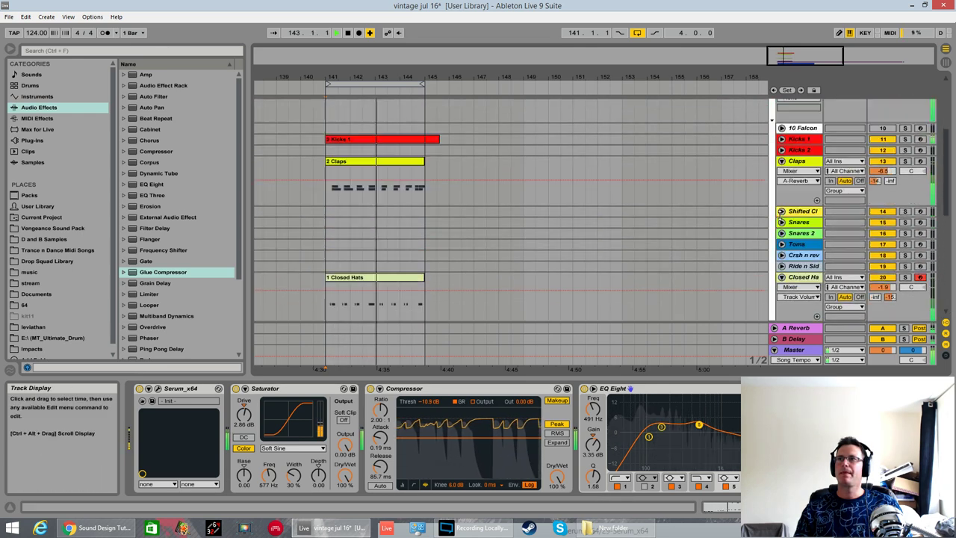
pyautogui.scroll(-10, 781, 213)
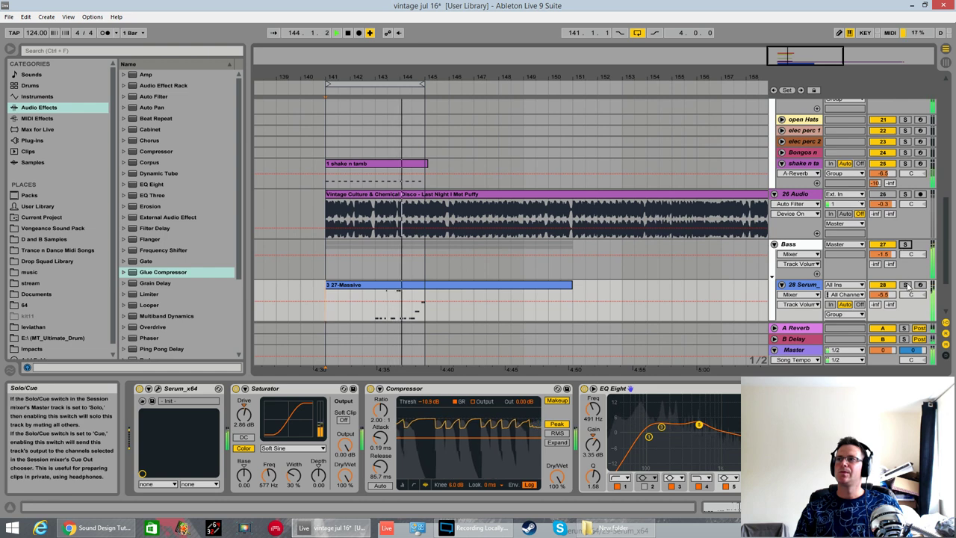
pyautogui.click(904, 244)
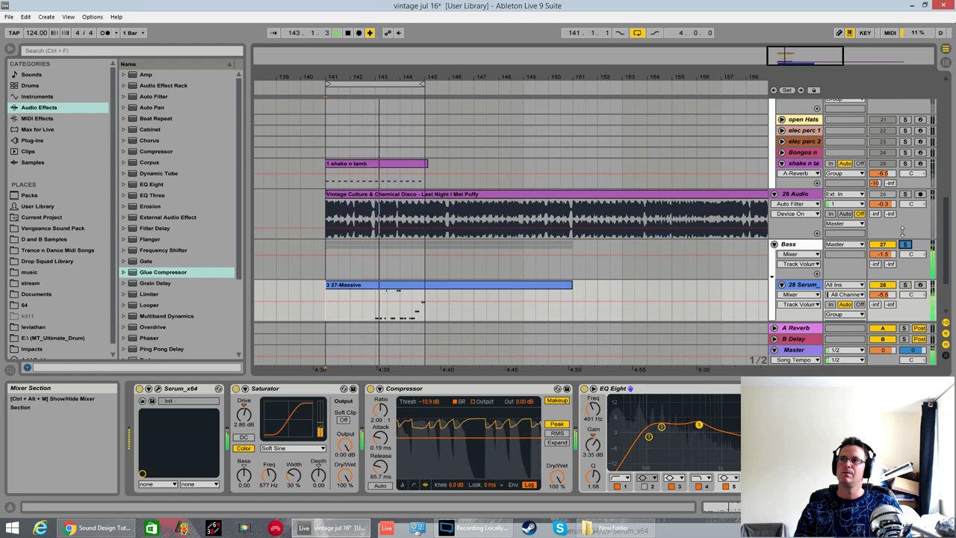
pyautogui.scroll(-1, 762, 284)
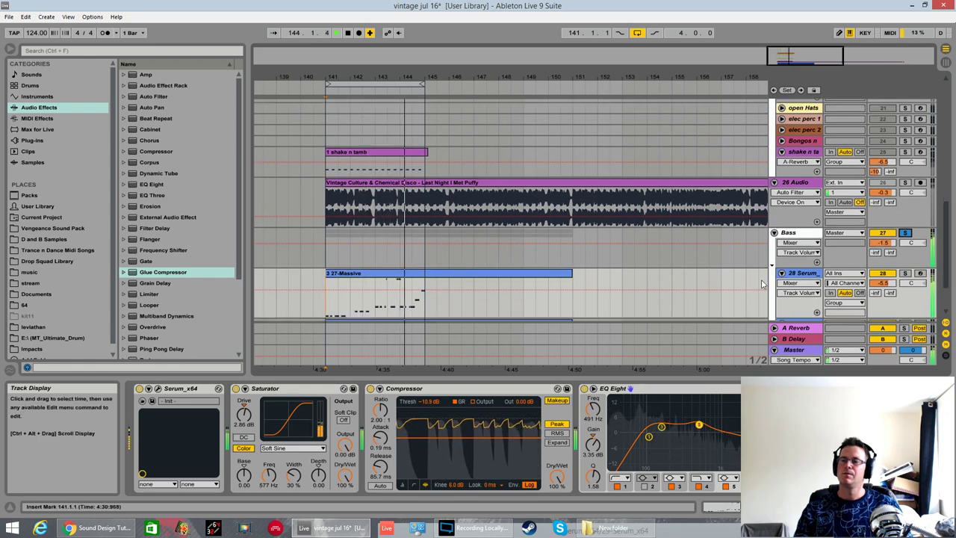
pyautogui.press('space')
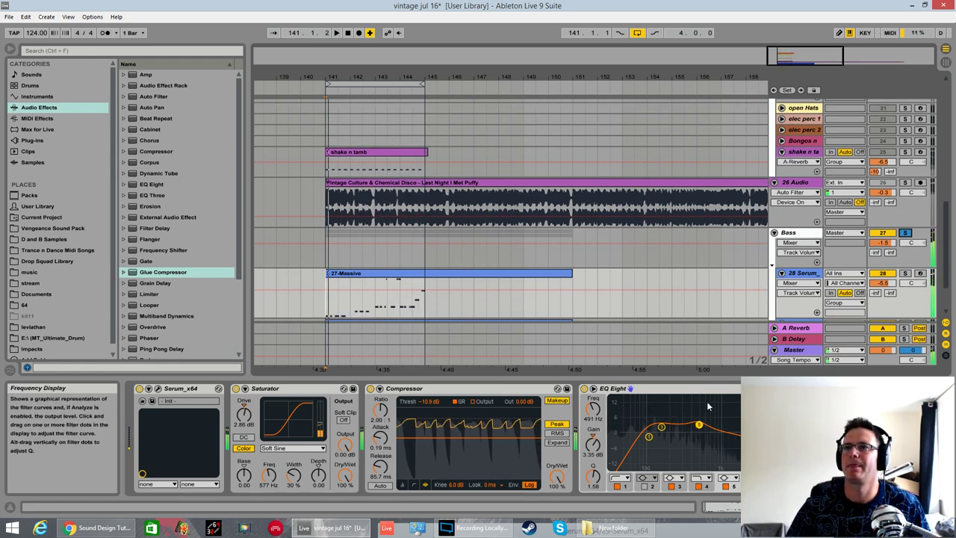